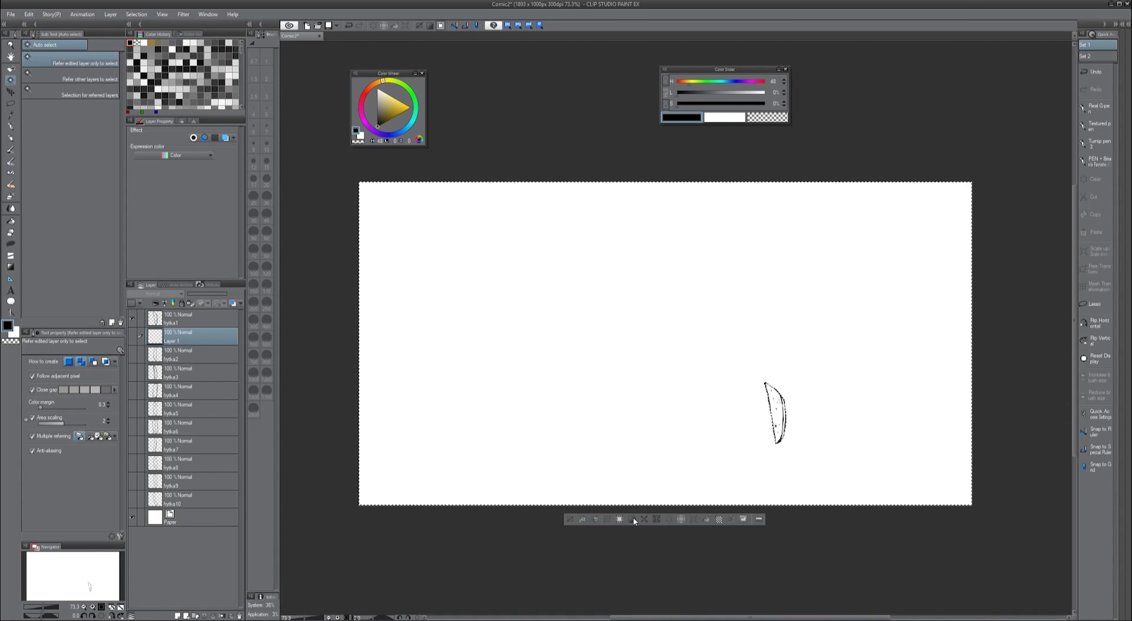
Fill the selected interior of the first fry with white on Layer 1 and clear the selection.
click(775, 412)
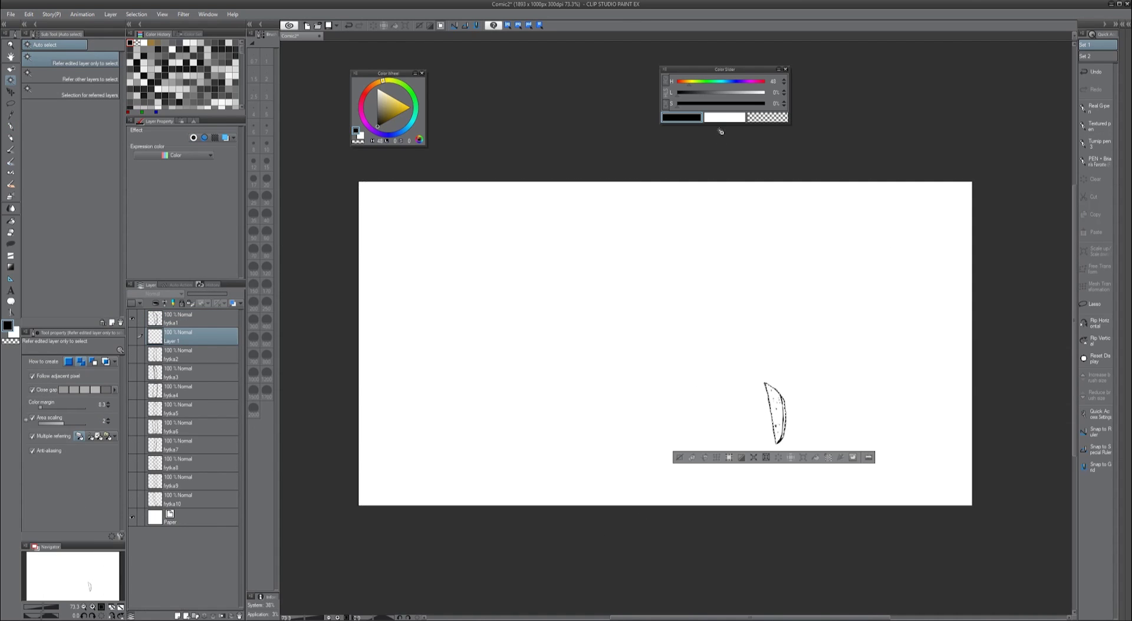
key(x)
click(137, 340)
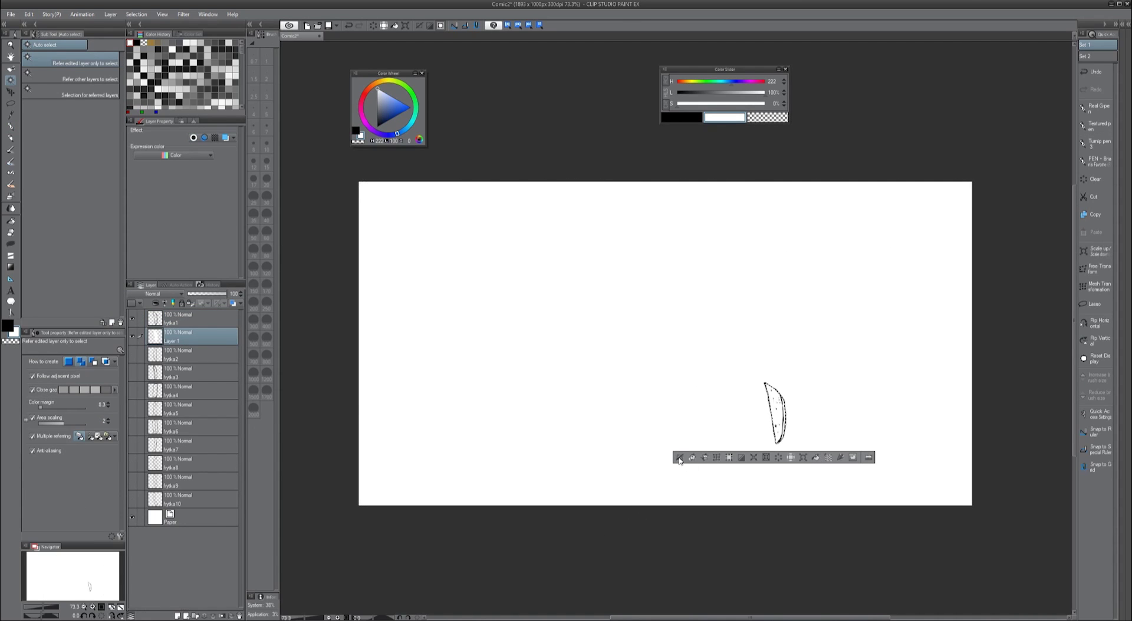
click(678, 459)
Add a dark brown monochrome fill layer below Layer 1 as a backdrop behind the fry.
click(131, 285)
mouse_move(177, 304)
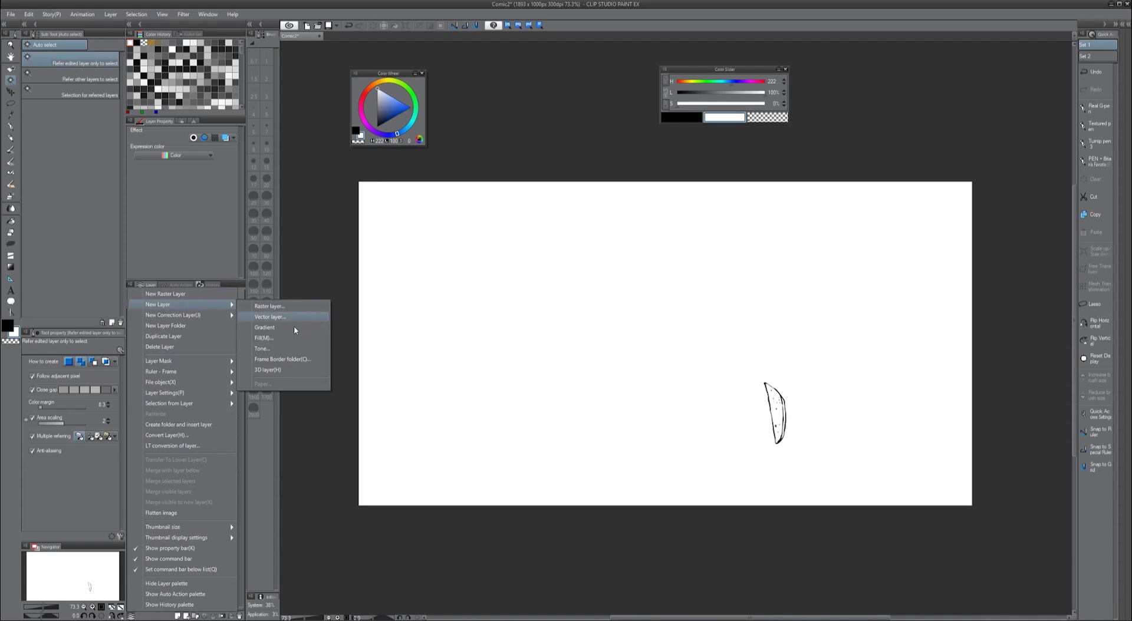
click(289, 338)
click(685, 190)
click(863, 108)
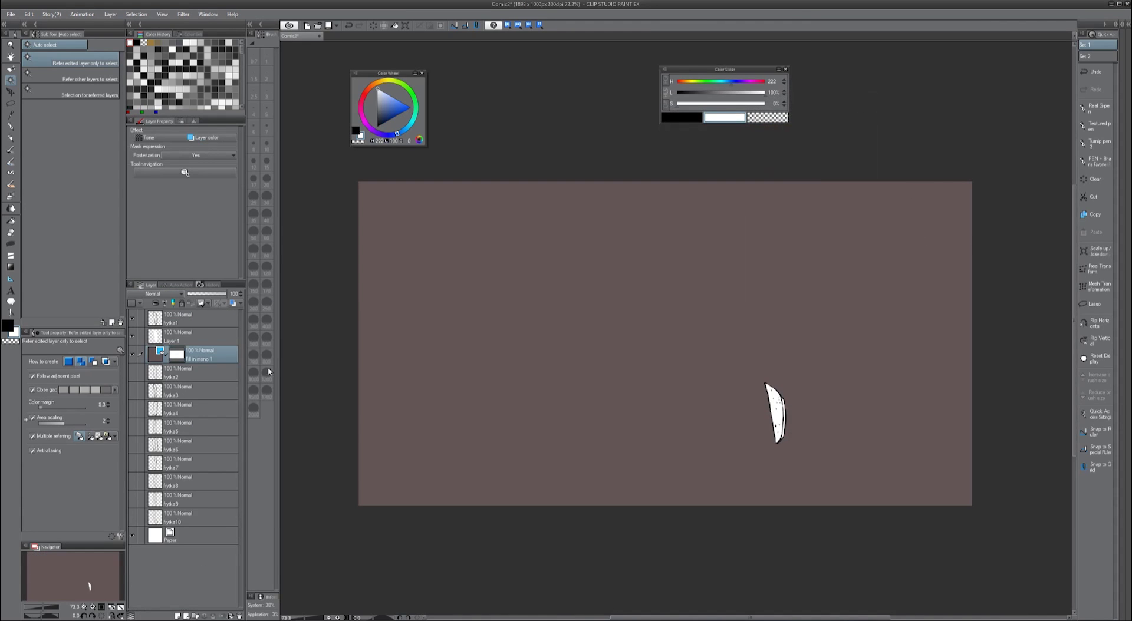
Handwrite a black note about the black outline and white fill on a new layer, and delete the note and backdrop layers.
click(11, 126)
click(178, 616)
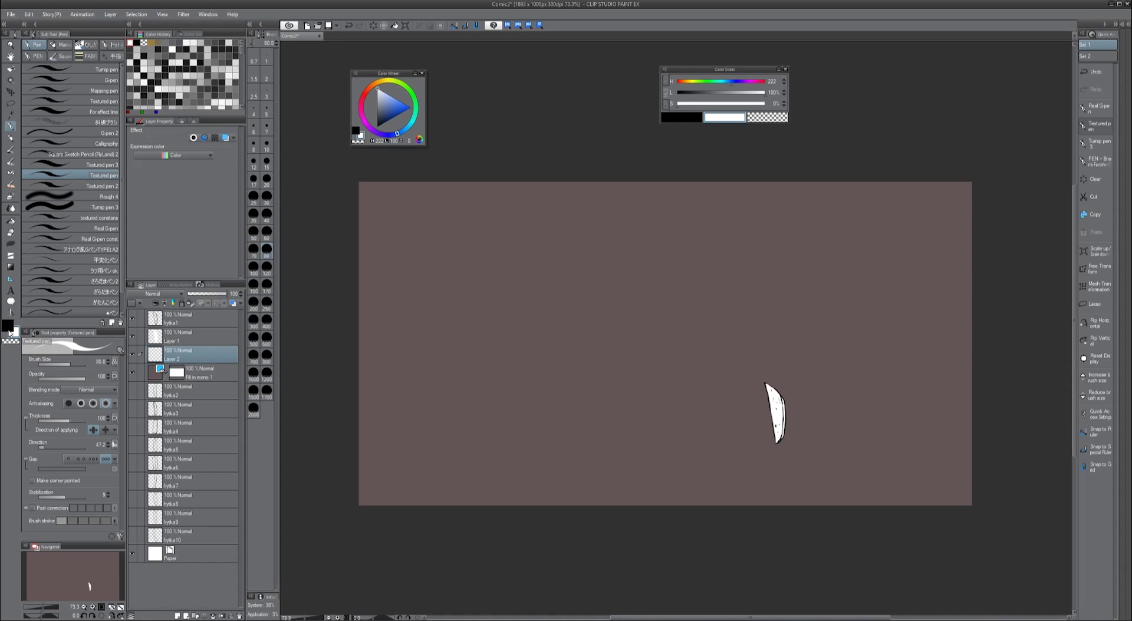
key(x)
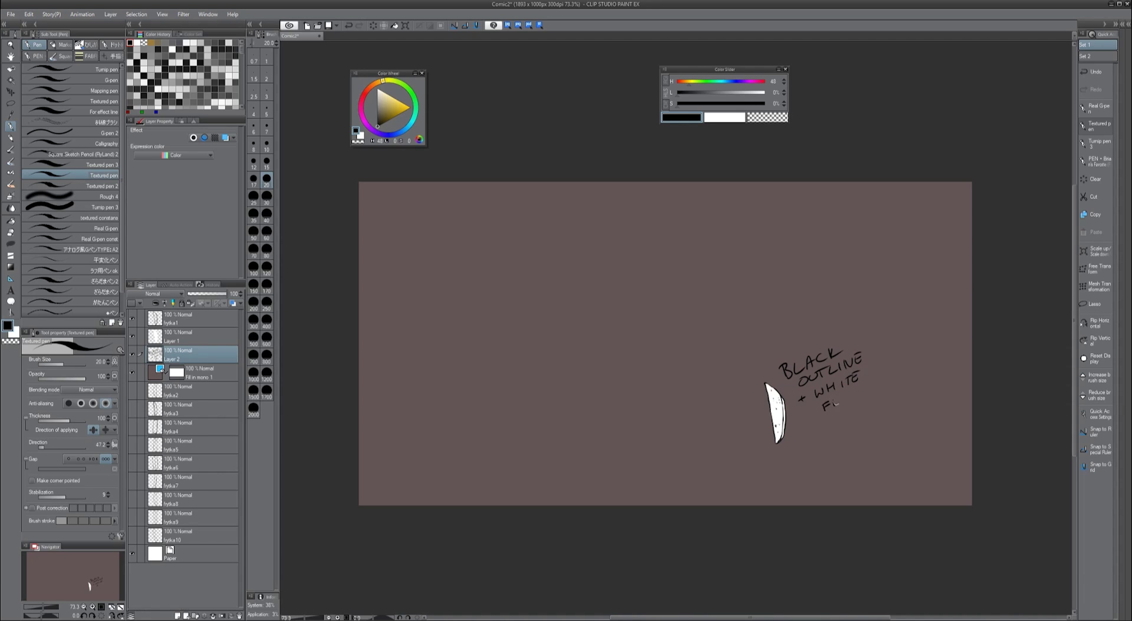
click(239, 616)
click(239, 615)
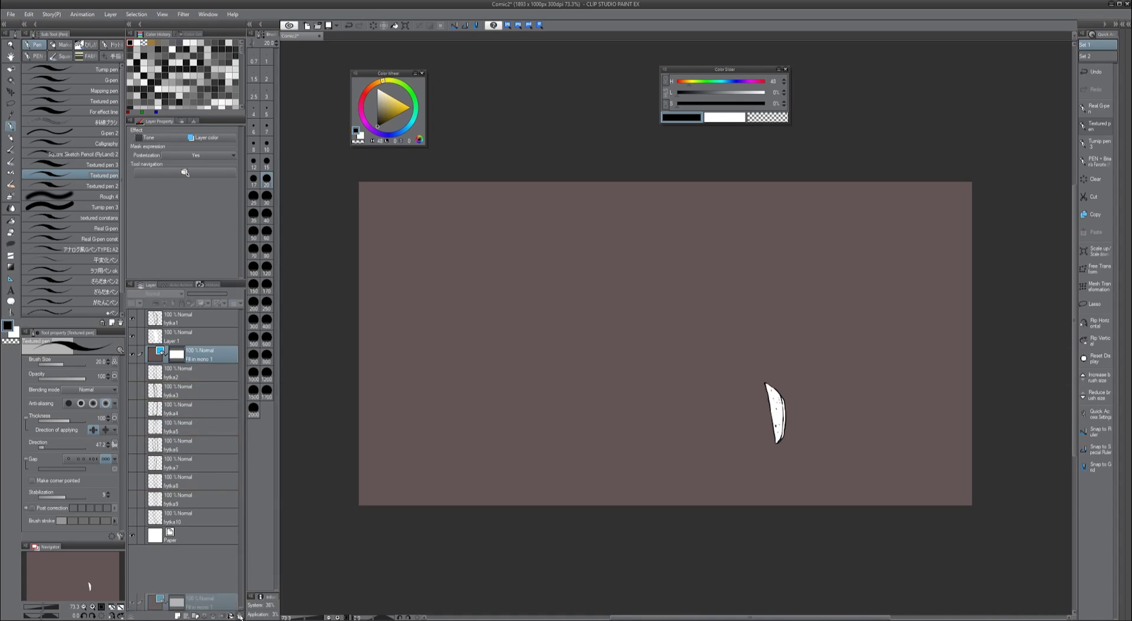
Merge the first fry's outline layer down into its white fill layer.
click(180, 318)
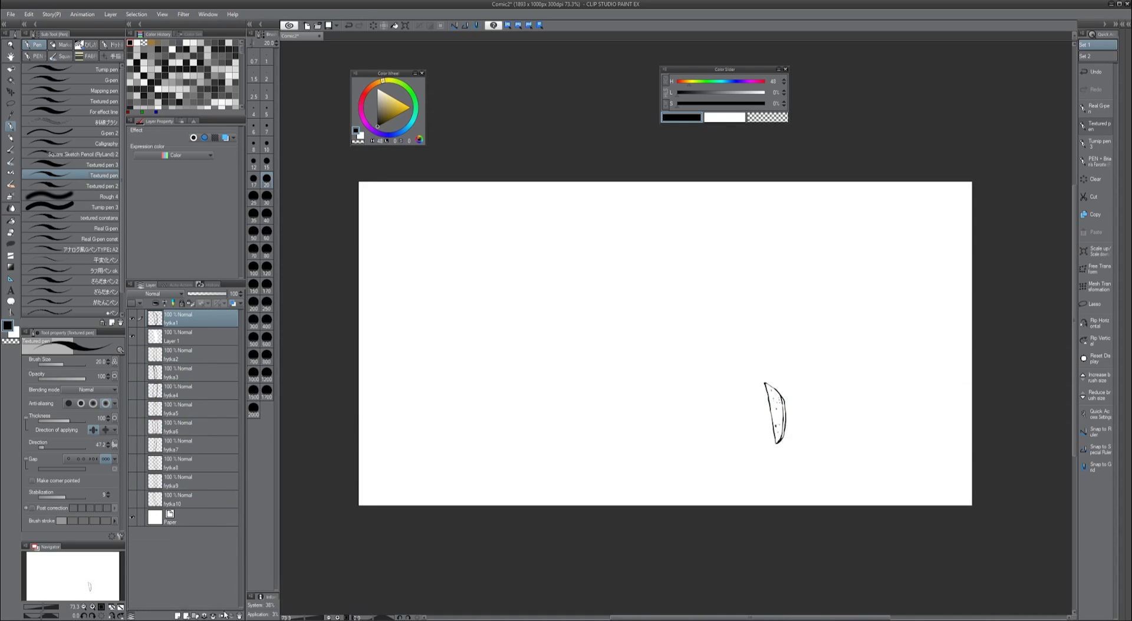
click(214, 616)
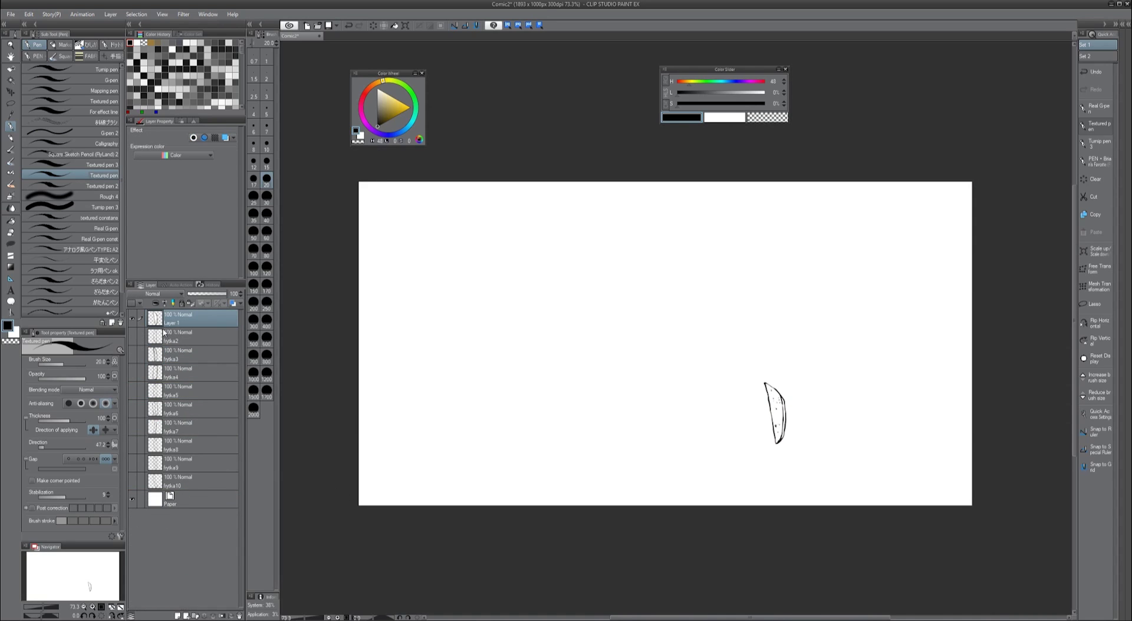
Add a layer beneath the second fry's outline, show only that fry, and auto-select the area outside it.
click(177, 354)
key(ctrl+shift+n)
click(132, 336)
click(132, 318)
key(w)
click(707, 462)
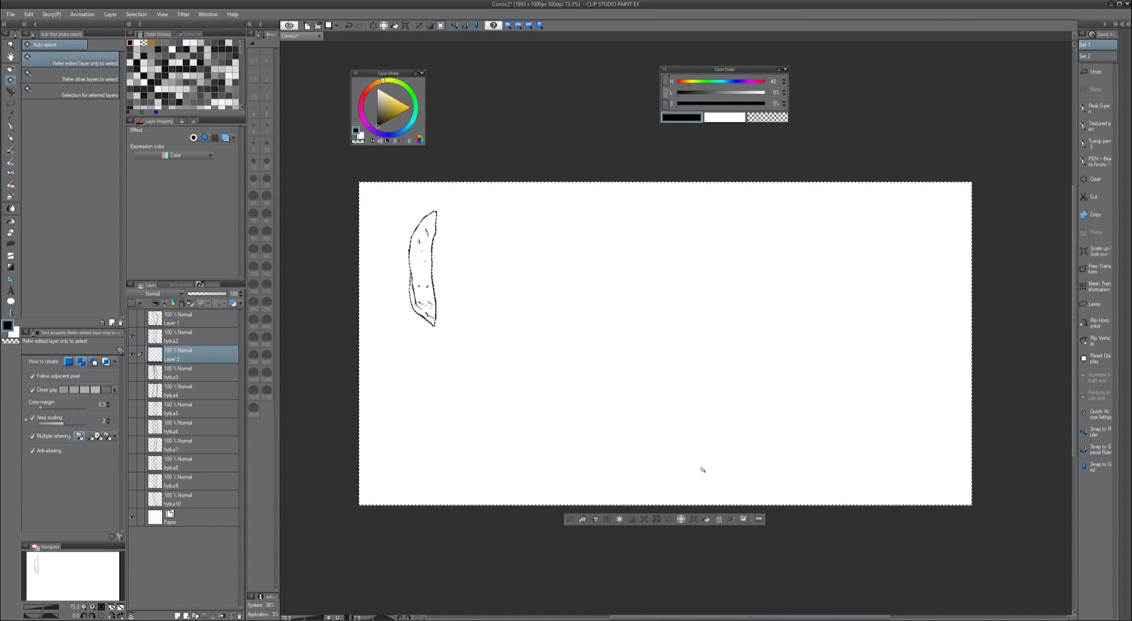
Invert the selection, fill the second fry with white, deselect, and merge its outline with the fill.
click(631, 520)
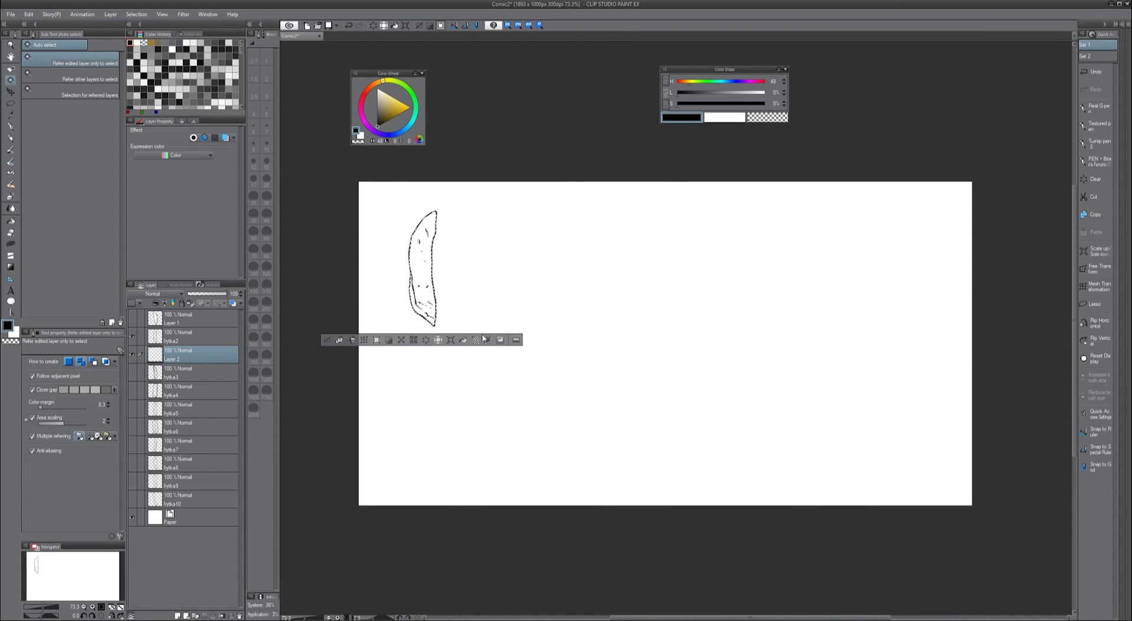
key(x)
key(ctrl+d)
click(200, 339)
key(ctrl+e)
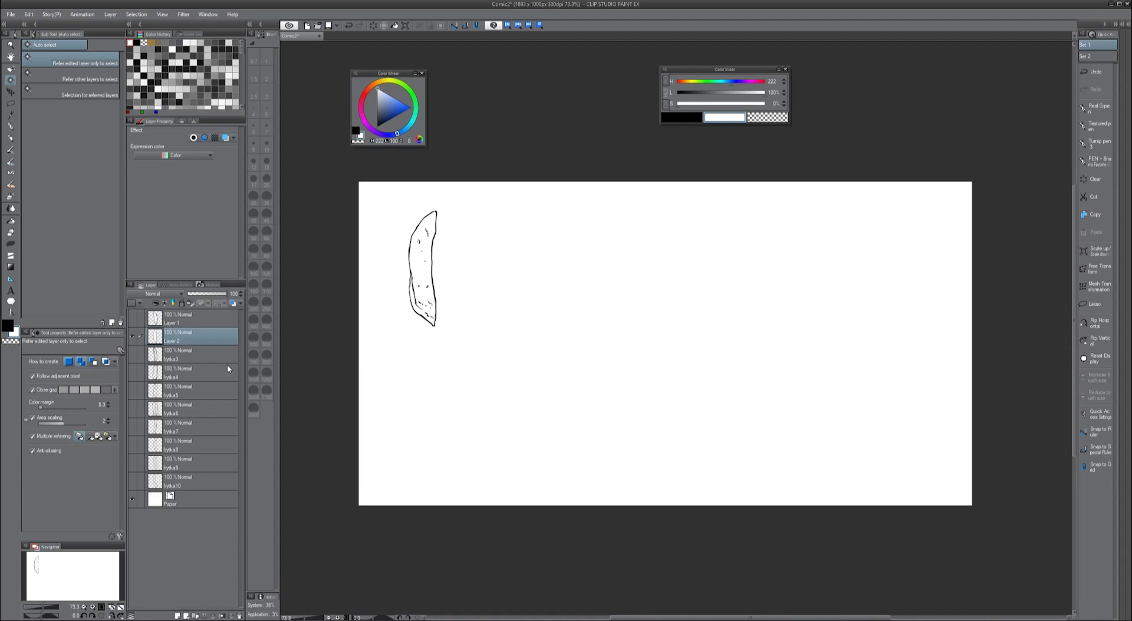
Isolate the third fry and fill its interior with white on a new layer beneath the outline.
key(ctrl+z)
key(ctrl+z)
key(ctrl+z)
key(ctrl+z)
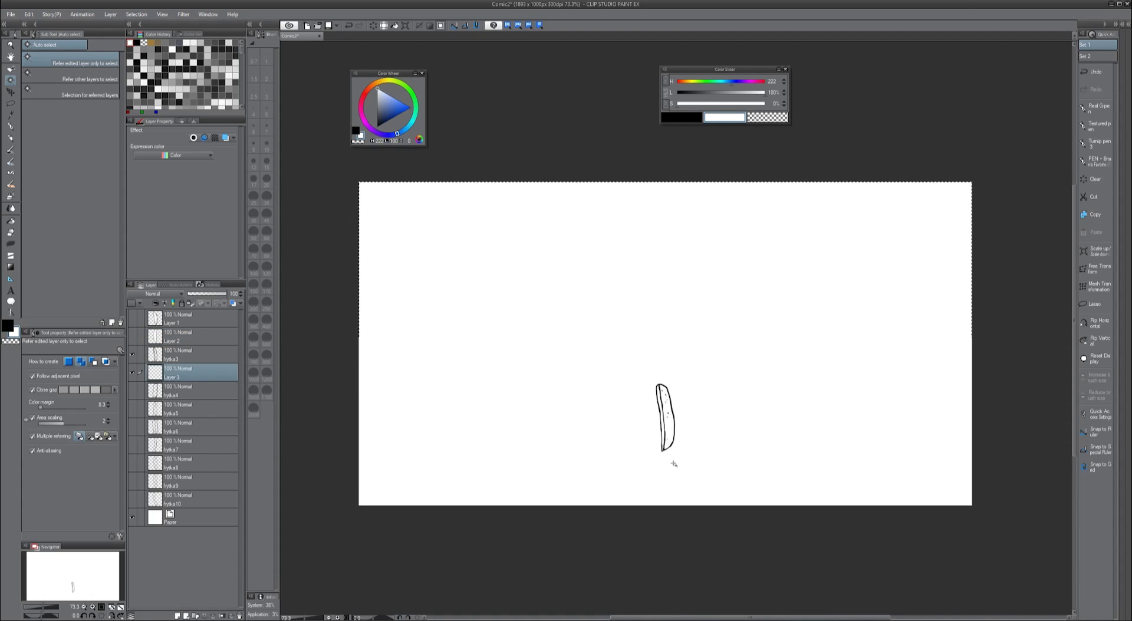
key(ctrl+z)
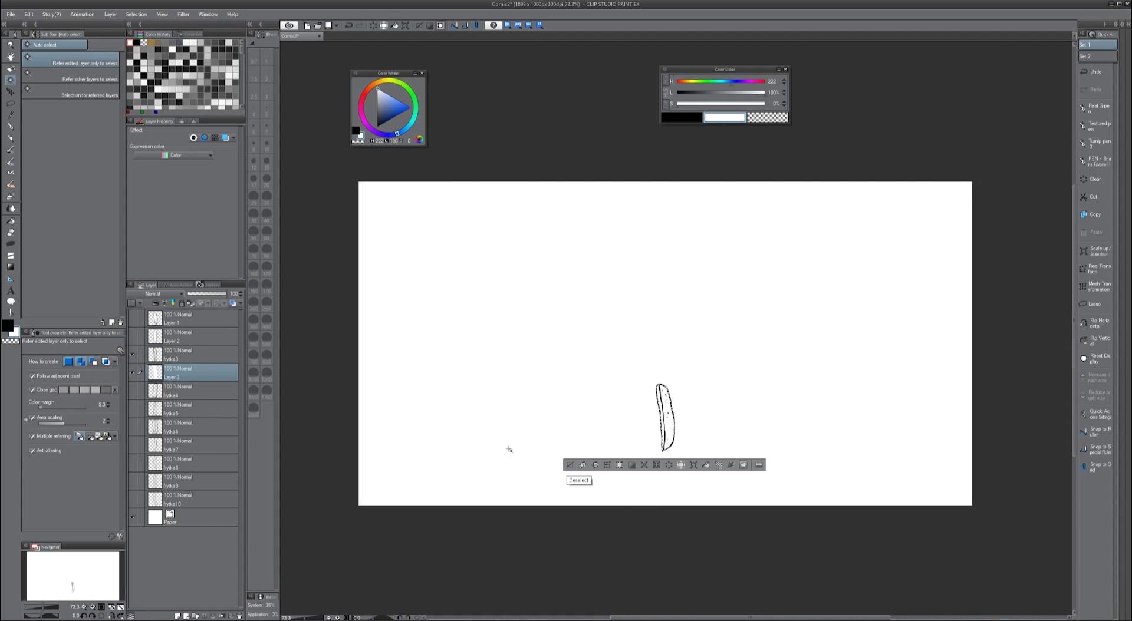
Merge and hide the third fry, and add a new layer beneath the fourth fry's outline.
key(ctrl+z)
key(ctrl+z)
key(ctrl+z)
key(ctrl+z)
key(ctrl+z)
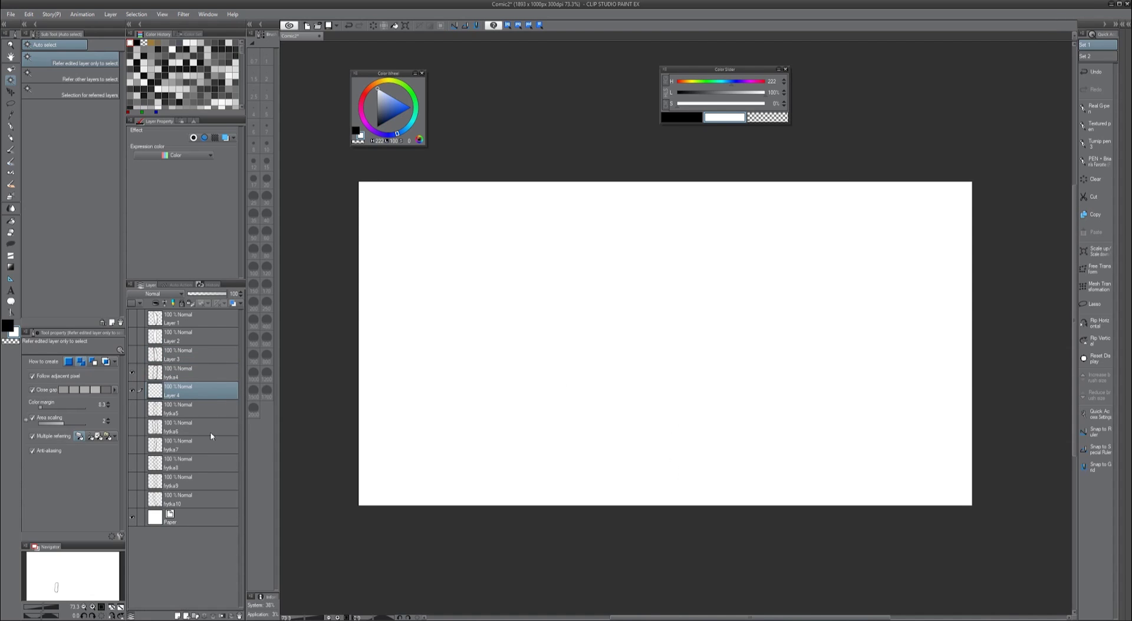
Fill the fourth fry white and merge it, and fill the fifth fry white on a new layer beneath its outline.
key(ctrl+z)
key(ctrl+z)
key(ctrl+z)
key(ctrl+z)
key(ctrl+z)
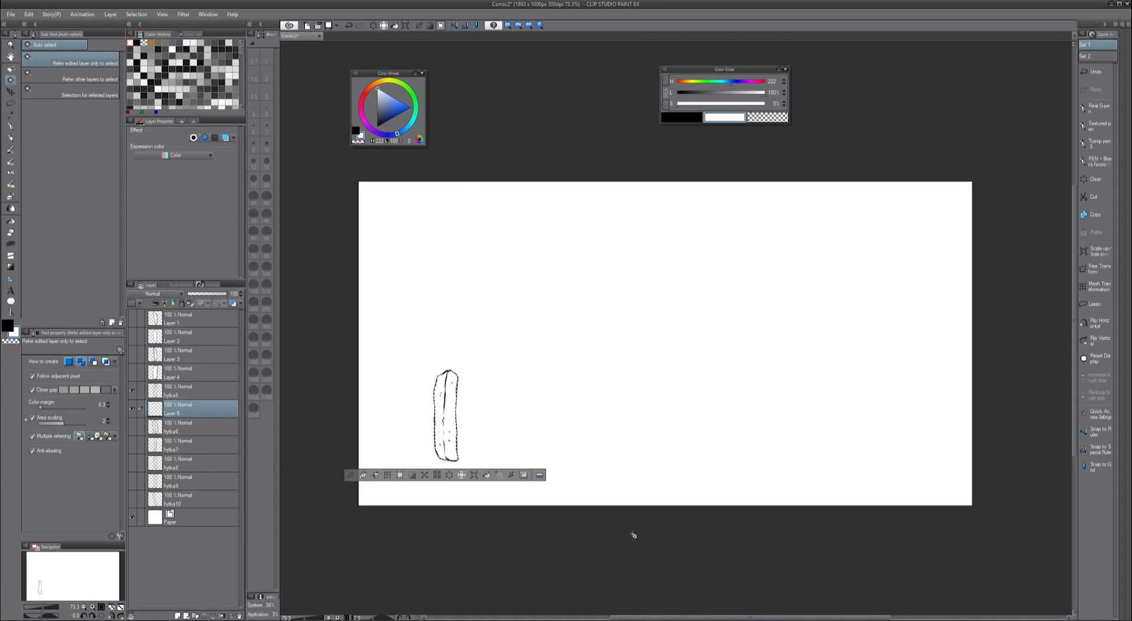
Merge and hide the fifth fry, and fill the sixth fry white on a new layer beneath its outline.
key(ctrl+z)
key(ctrl+z)
key(ctrl+z)
key(ctrl+z)
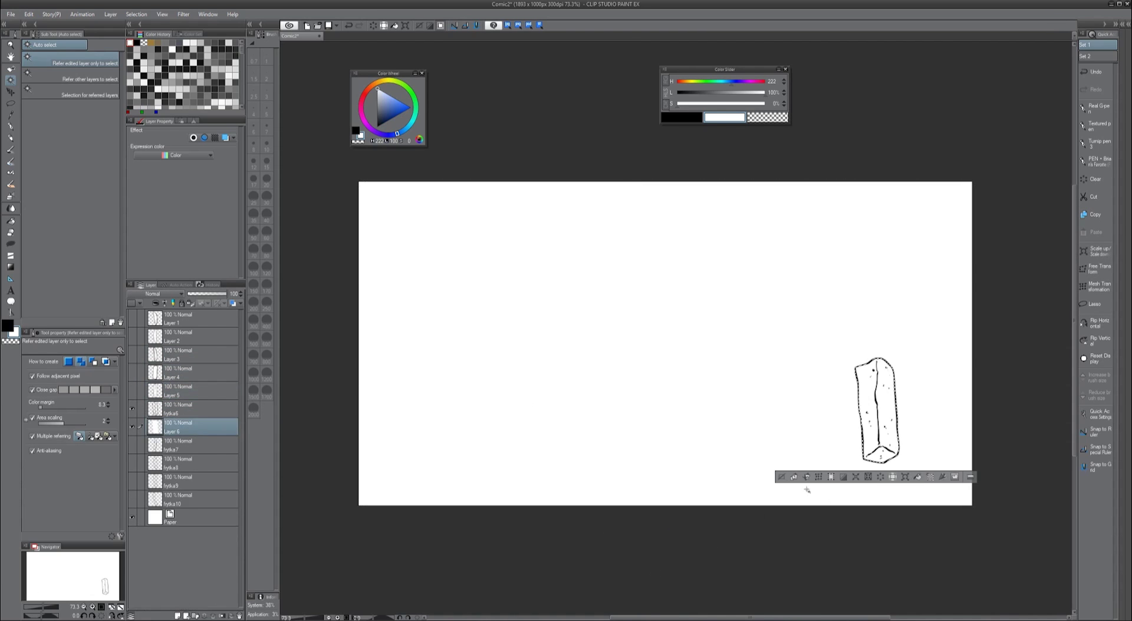
Merge and hide the sixth fry, and fill the seventh fry white on a new layer beneath its outline.
key(ctrl+z)
key(ctrl+z)
key(ctrl+z)
key(ctrl+z)
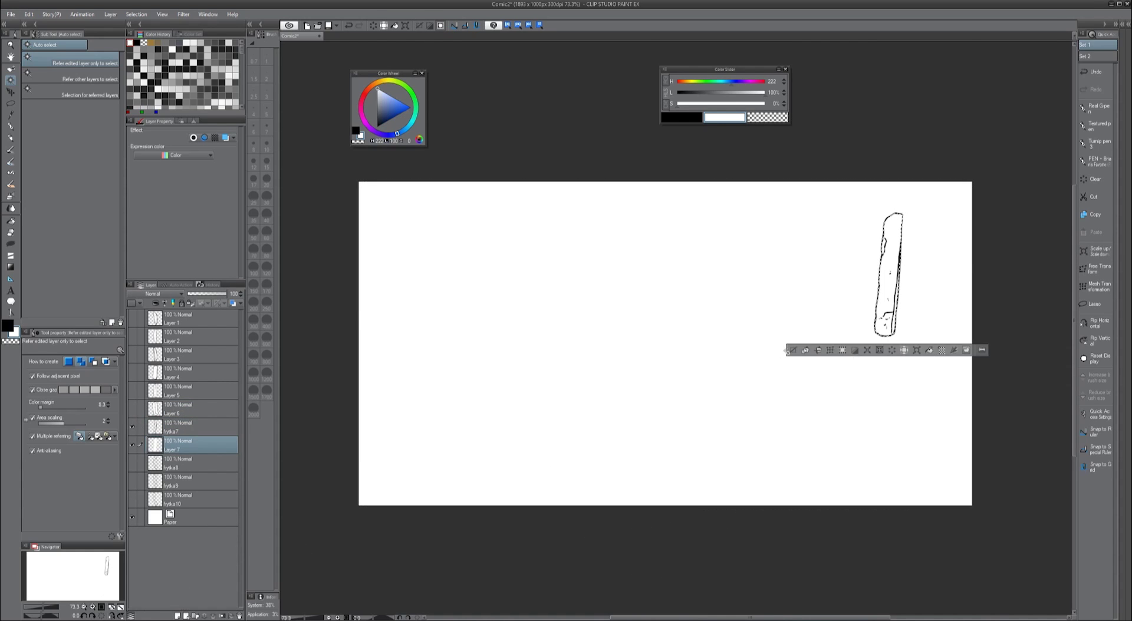
Merge and hide the seventh fry, and fill the eighth fry white on a new layer beneath its outline.
key(ctrl+z)
key(ctrl+z)
key(ctrl+z)
key(ctrl+z)
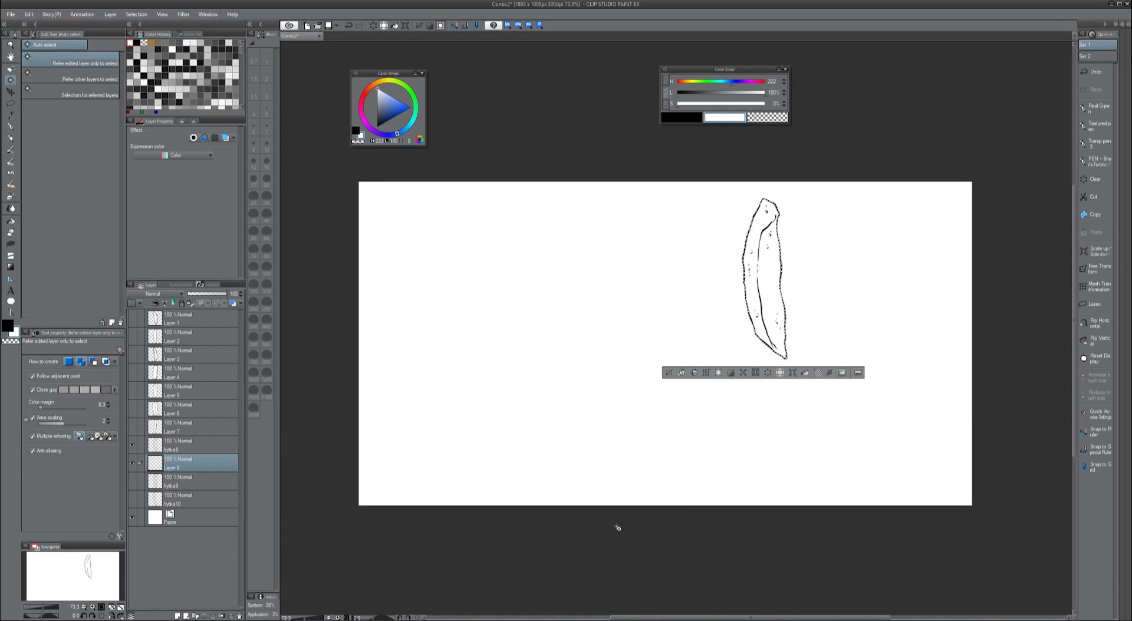
Merge and hide the eighth fry, and fill the ninth fry white on a new layer beneath its outline.
key(ctrl+z)
key(ctrl+z)
key(ctrl+z)
key(ctrl+z)
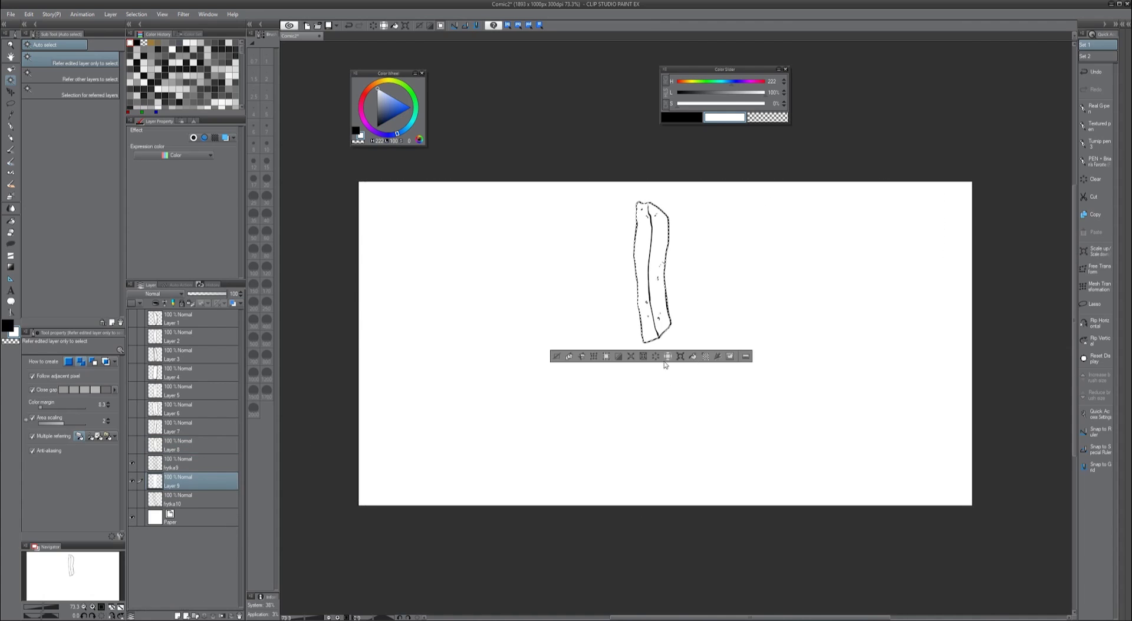
Merge and hide the ninth fry, and fill the tenth fry white on a new layer beneath its outline.
key(ctrl+z)
key(ctrl+z)
key(ctrl+z)
key(ctrl+z)
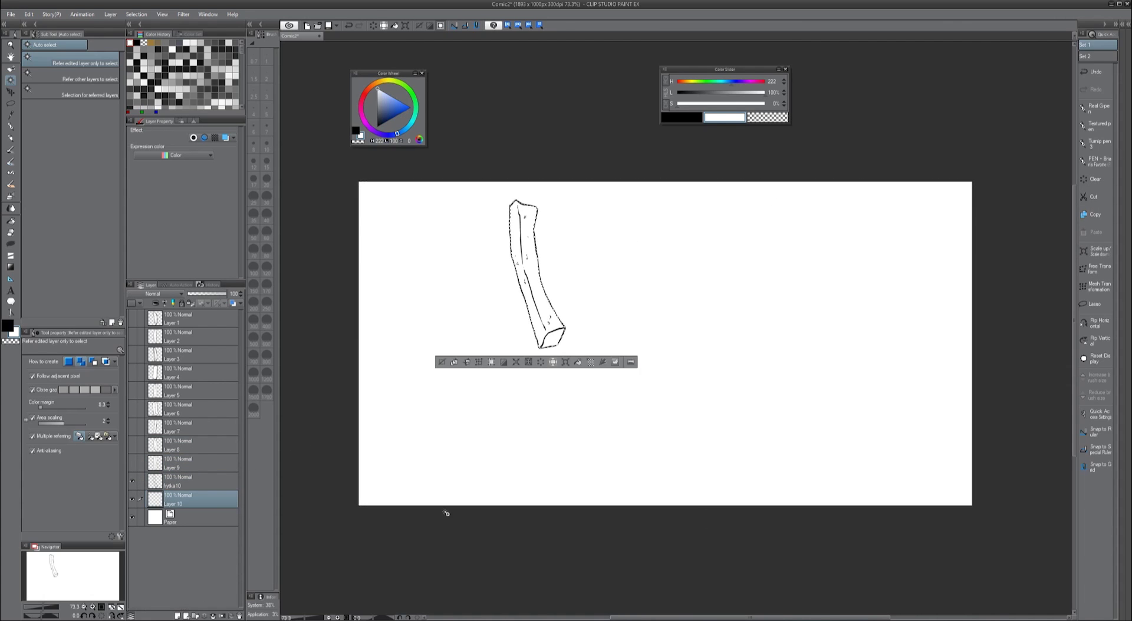
Merge the tenth fry's outline with its white fill layer and hide the merged layer.
click(195, 482)
key(ctrl+e)
click(132, 481)
Handwrite the black note "INVERT THE SELECTION: - CTRL + SHIFT + i" on a new layer above the paper.
click(182, 500)
click(177, 616)
click(11, 126)
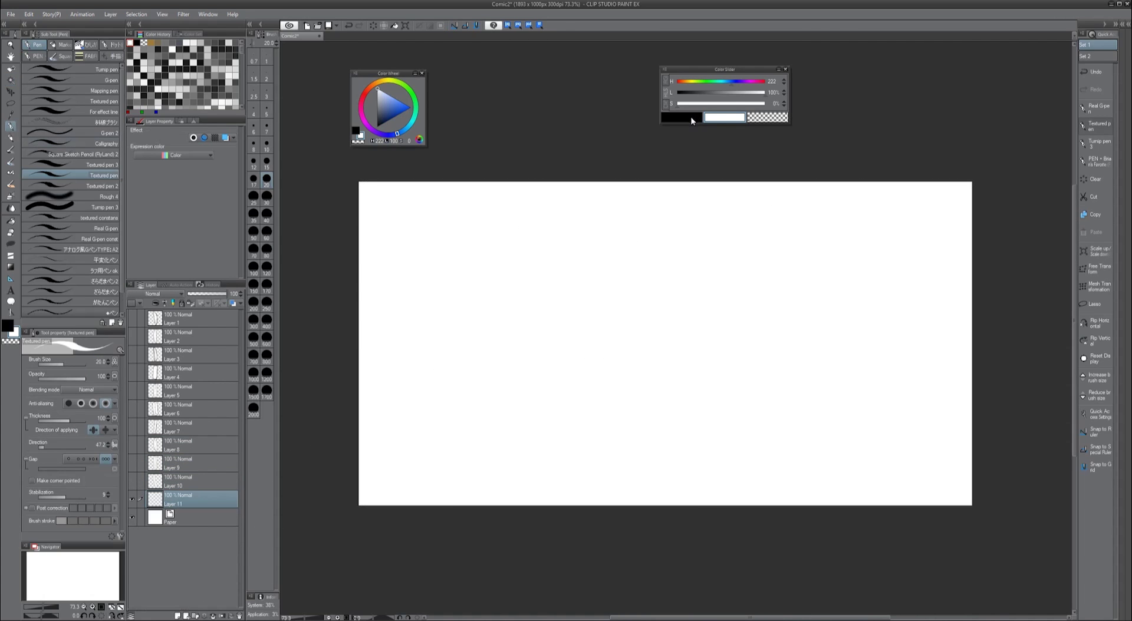
click(681, 117)
drag(558, 247, 561, 266)
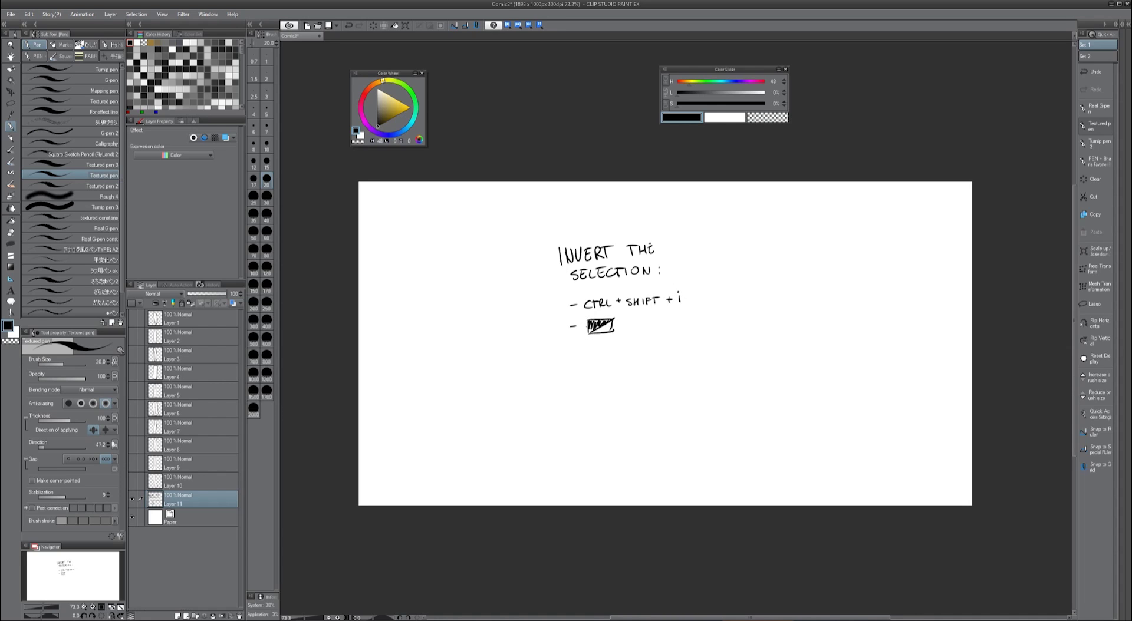
Lasso a small area beside the note, invert the selection, deselect, and delete the note layer.
click(11, 103)
drag(665, 320, 652, 348)
click(621, 362)
click(575, 518)
click(239, 616)
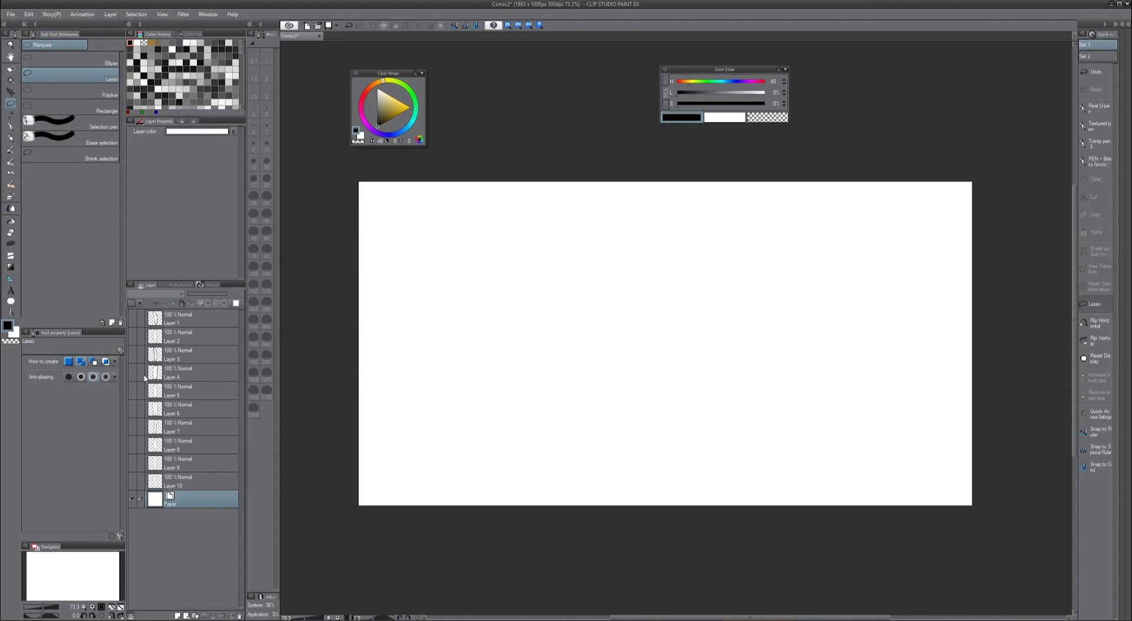
Show all ten fry layers and set the expression color of Layers 1 to 5 to Gray.
click(198, 319)
click(200, 336)
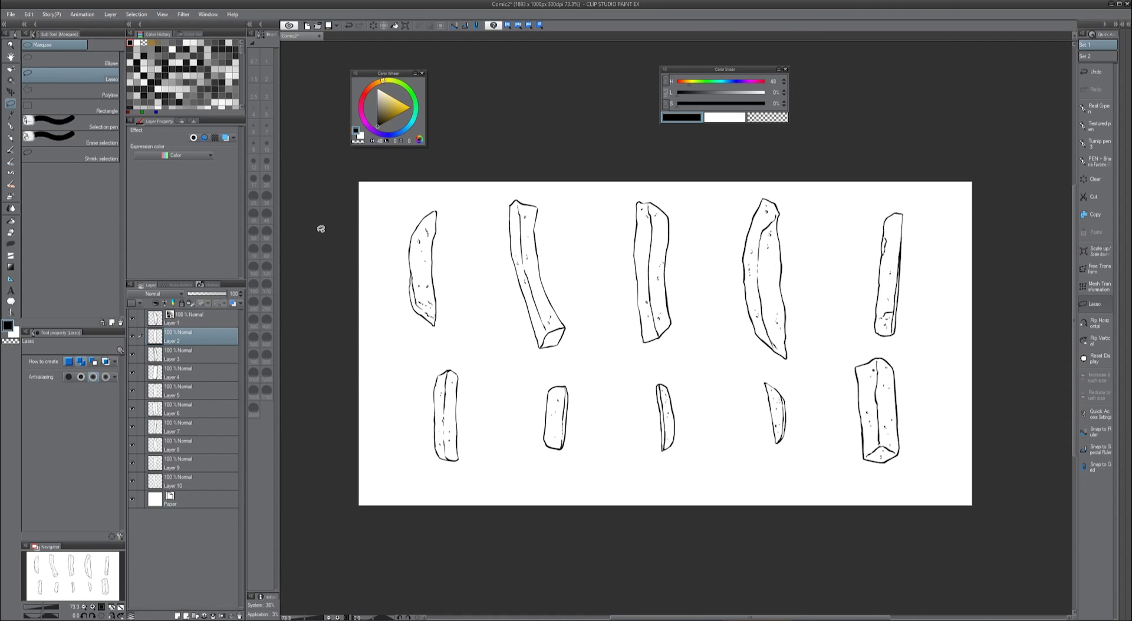
click(178, 155)
click(175, 177)
click(191, 354)
click(178, 155)
click(175, 177)
click(192, 372)
click(178, 155)
click(176, 177)
click(195, 390)
click(177, 155)
click(176, 176)
Set the expression color of Layers 6 to 10 to Gray.
click(195, 408)
click(177, 155)
click(176, 176)
click(194, 426)
click(177, 155)
click(176, 177)
click(195, 444)
click(177, 155)
click(176, 177)
click(194, 462)
click(177, 155)
click(176, 177)
click(194, 480)
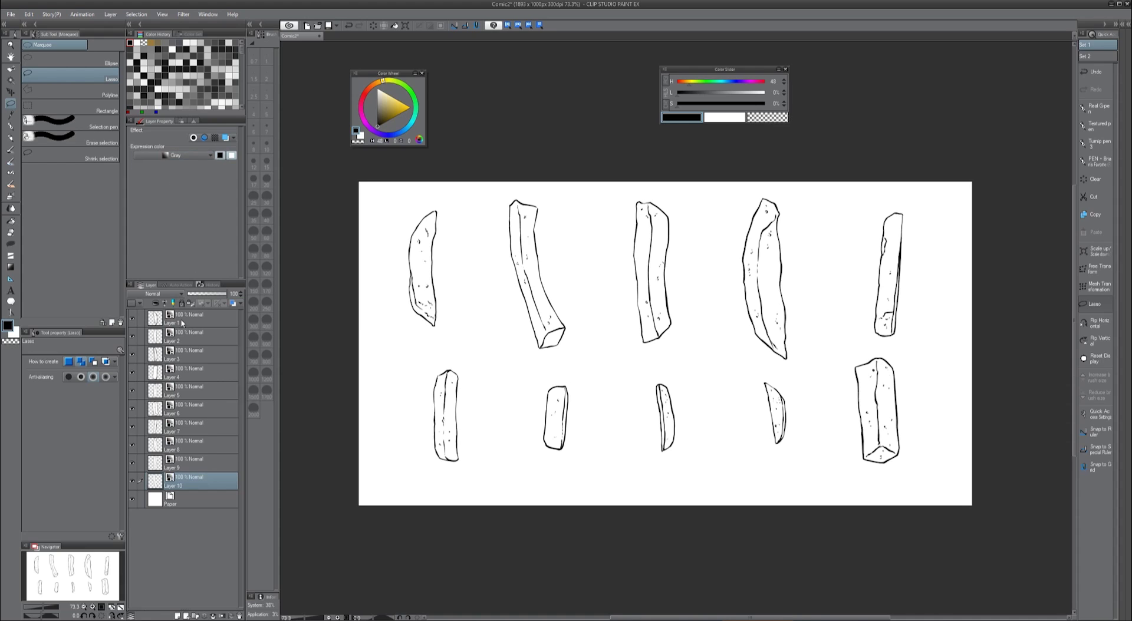
Handwrite the black note "SET THE COLOR EXP TO GRAY!" over the fries on a new layer with the Textured pen at size 40.
click(11, 126)
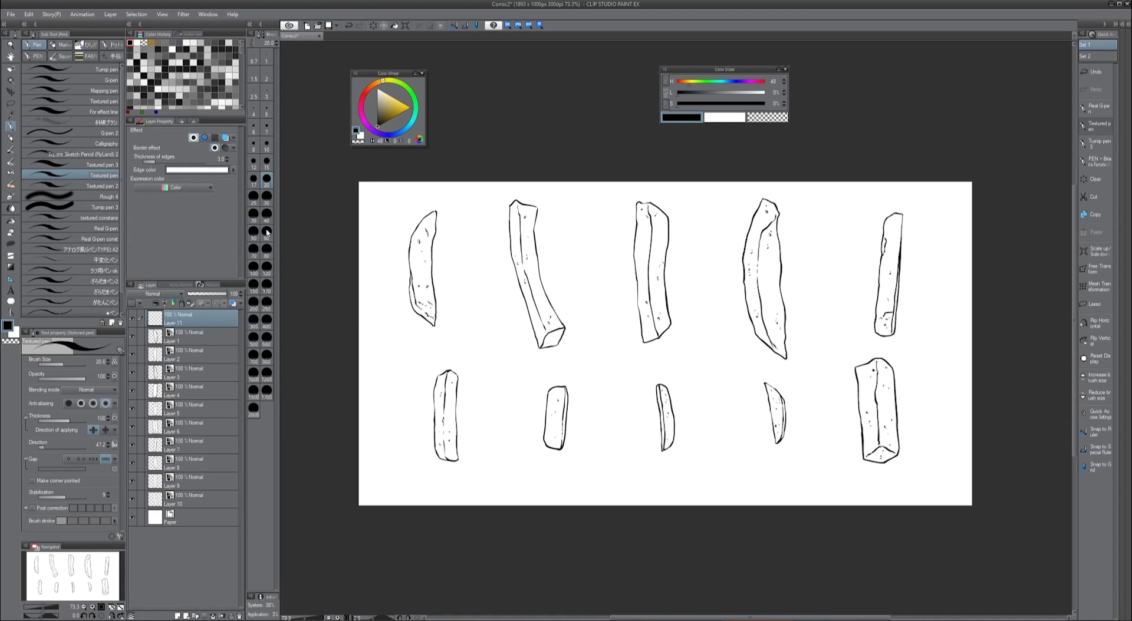
drag(589, 285, 583, 299)
drag(594, 284, 598, 298)
drag(591, 289, 611, 280)
drag(613, 277, 624, 274)
mouse_move(617, 276)
mouse_down()
mouse_move(619, 291)
mouse_move(640, 271)
mouse_up()
drag(632, 273, 633, 288)
drag(649, 266, 648, 281)
drag(648, 277, 656, 268)
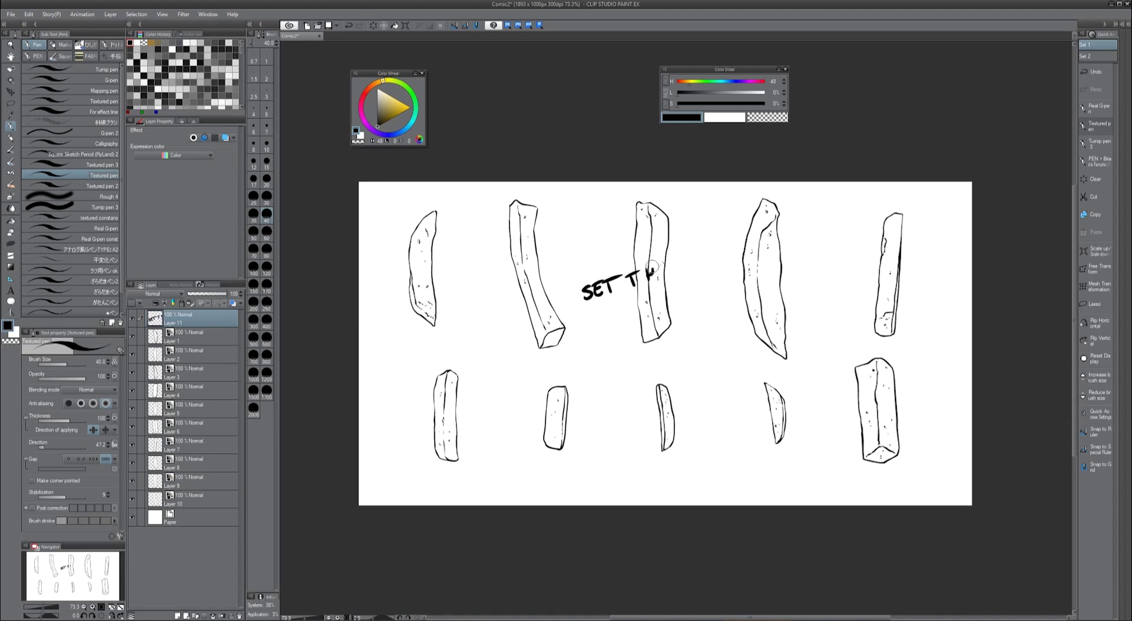
drag(605, 304, 603, 318)
drag(615, 305, 619, 307)
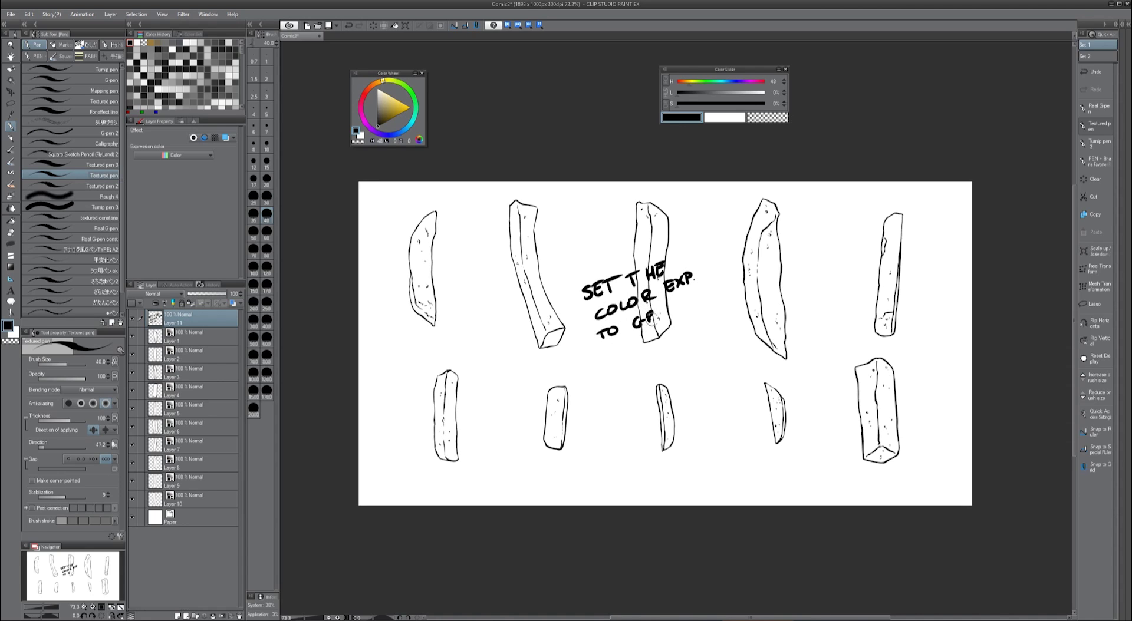
Continue the handwritten note with "WITHOUT IT OUR BRUSH WILL BE ALWAYS" and delete the note layer.
drag(588, 355, 603, 356)
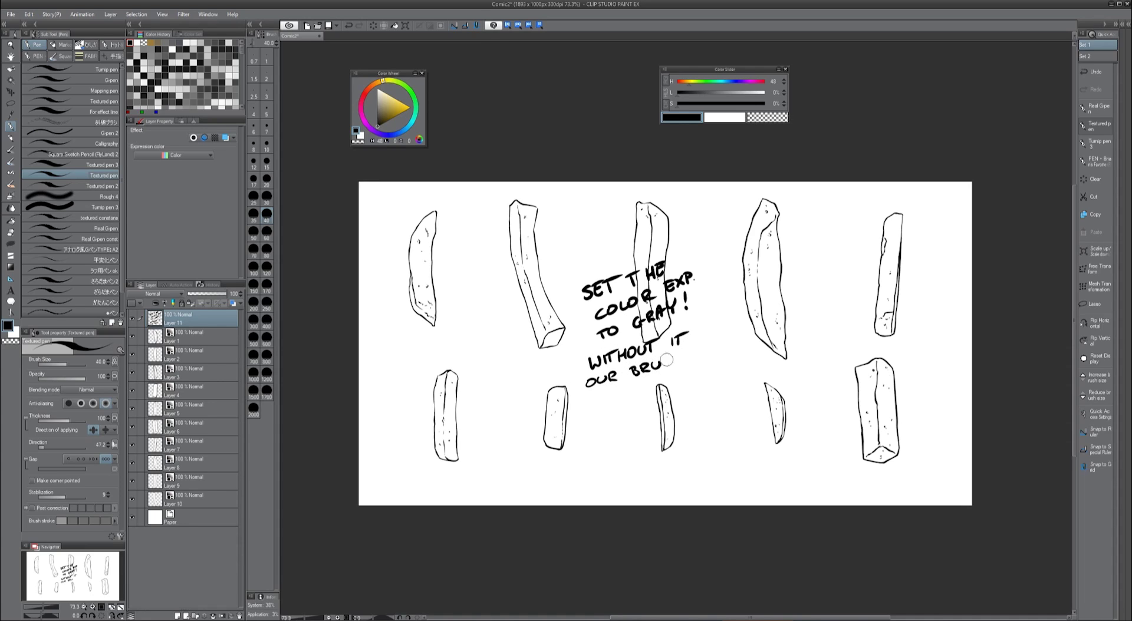
drag(688, 349, 706, 347)
drag(707, 363, 708, 354)
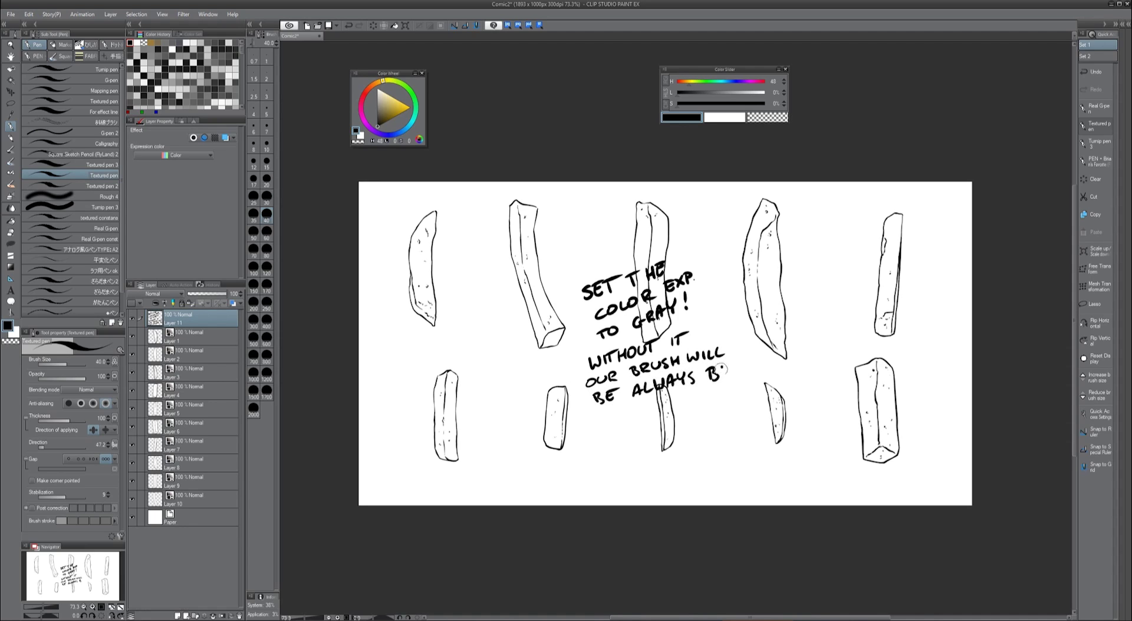
click(239, 616)
Reveal the material library and rename Layers 1 to 4 as fryta1, fryta2, fryta3 and fryta4.
click(1128, 25)
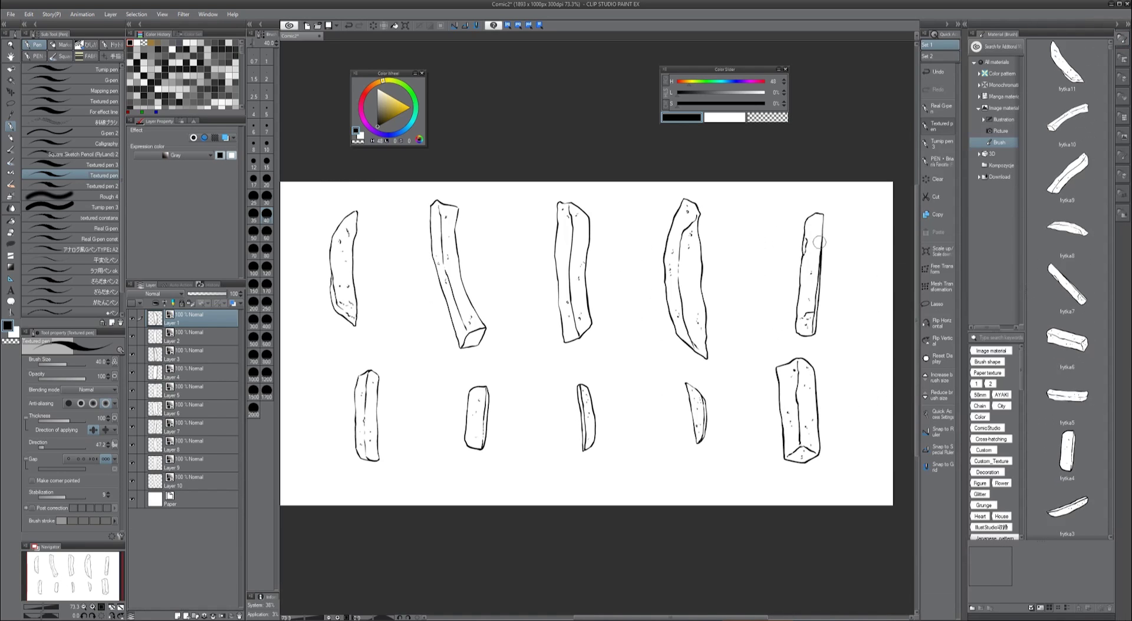
double_click(174, 325)
text(fryta1)
key(Return)
double_click(191, 339)
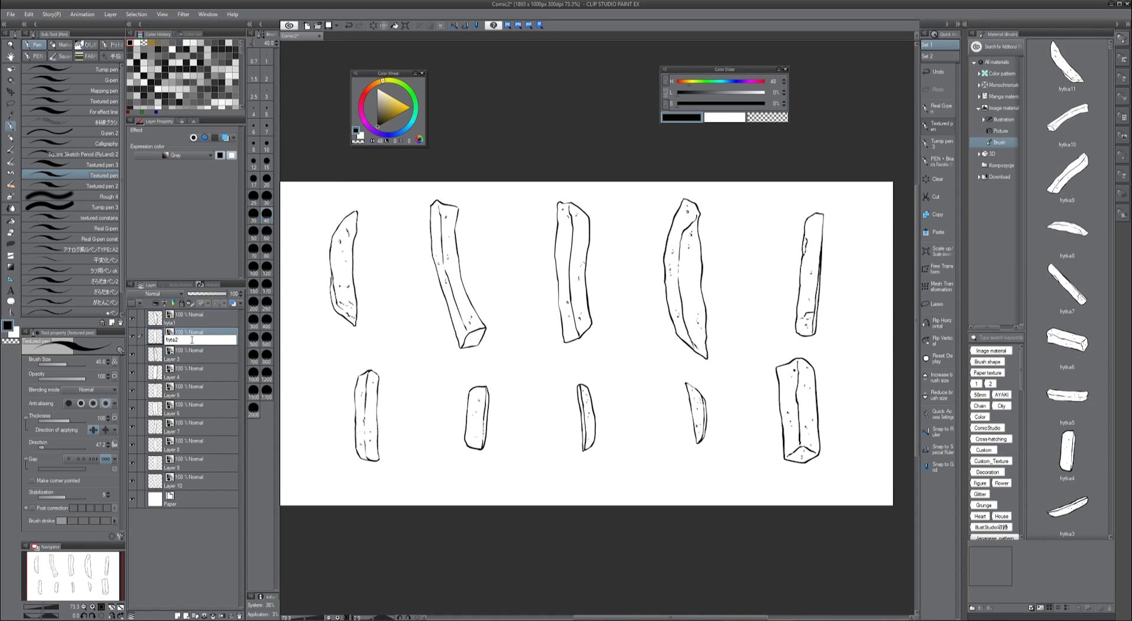
text(frytka2)
key(Return)
double_click(195, 349)
text(frytka3)
key(Return)
double_click(184, 373)
text(frytka4)
key(Return)
Rename Layers 5 to 10 as fryta5, fryta6, fryta7, fryta8, fryta9 and fryta10.
double_click(200, 384)
text(frytka)
double_click(198, 411)
text(fryta6)
double_click(201, 429)
text(fryta7)
double_click(204, 447)
text(fryta8)
double_click(212, 465)
text(fryta9)
key(Return)
double_click(200, 485)
text(fryta10)
key(Return)
Register the fryta1 layer as an image material in the Brush folder of the material library.
click(1001, 113)
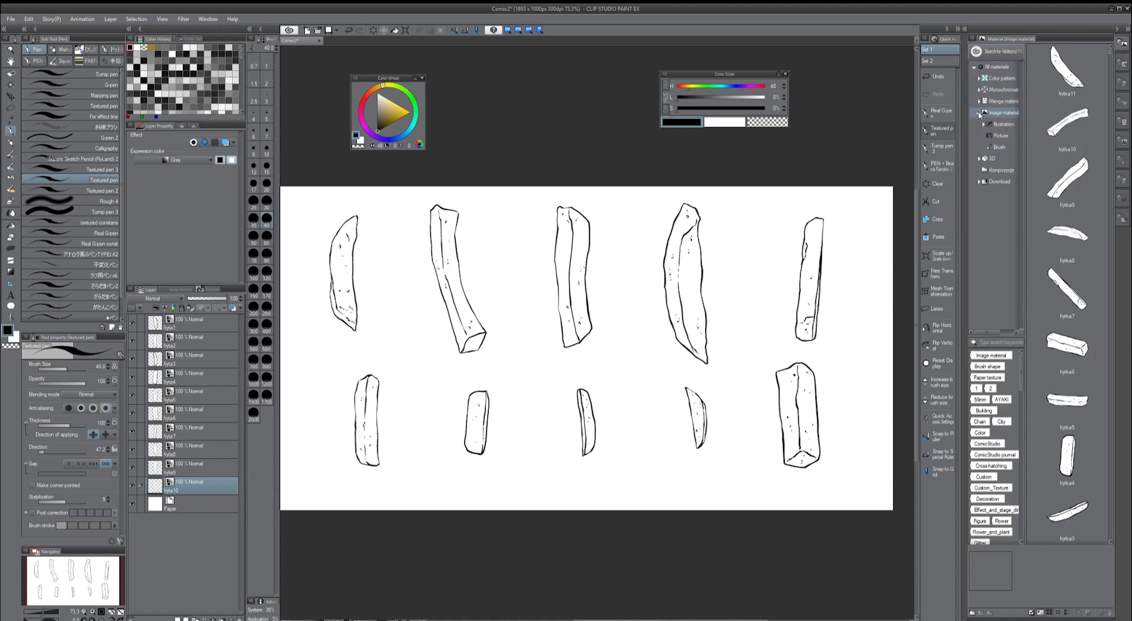
click(998, 147)
drag(204, 331, 1058, 100)
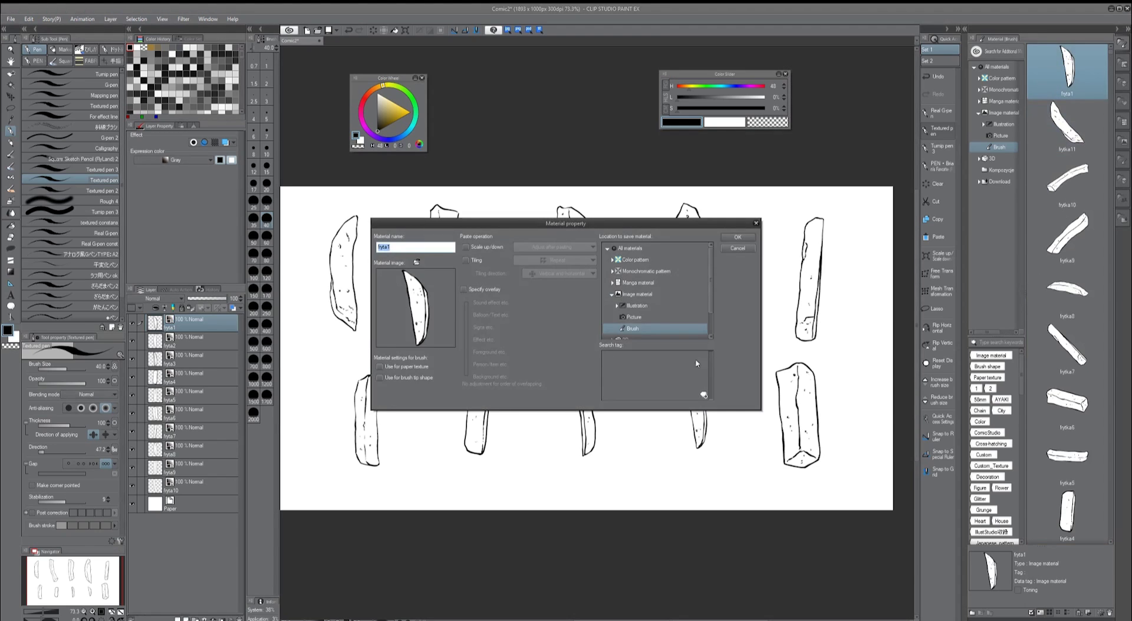
Mark fryta1 as a brush tip shape, then register fryta2 in the Brush folder with the same setting.
click(380, 377)
click(738, 237)
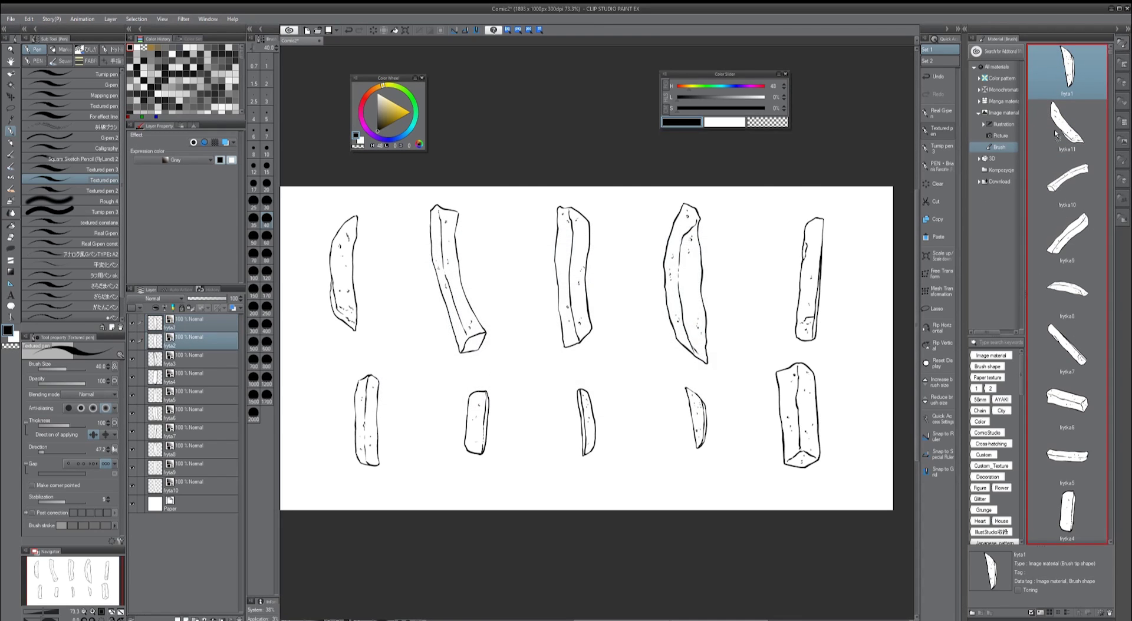
drag(1077, 77, 1077, 76)
click(380, 377)
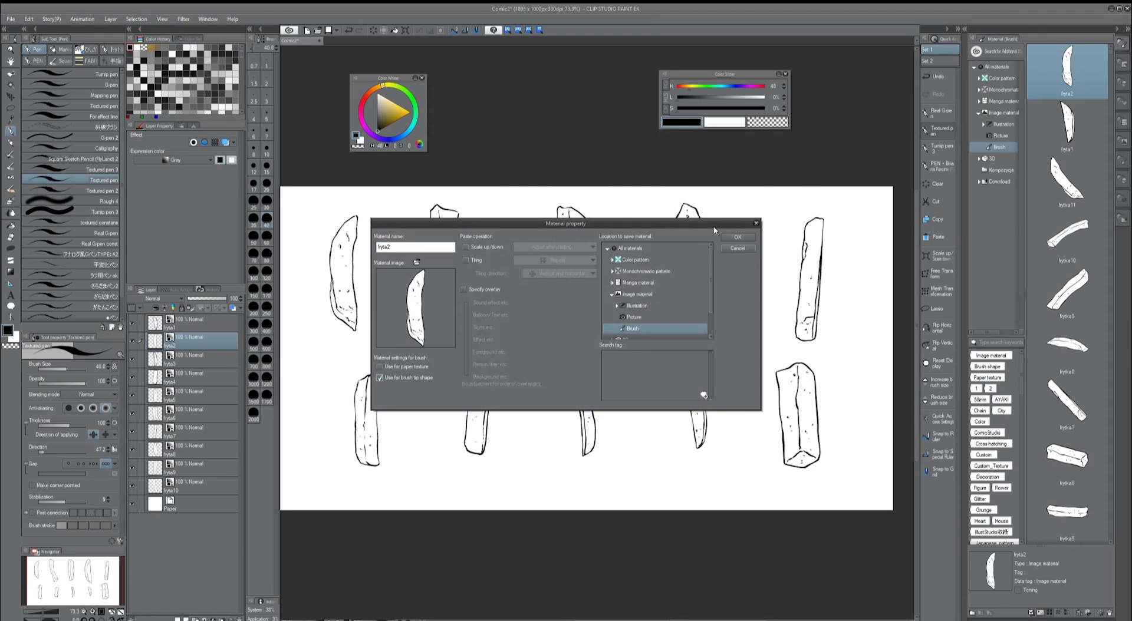
click(738, 236)
Register the fryta3, fryta4 and fryta5 layers as materials in the Brush folder, marking each for use as brush tip shape.
drag(215, 366, 1067, 76)
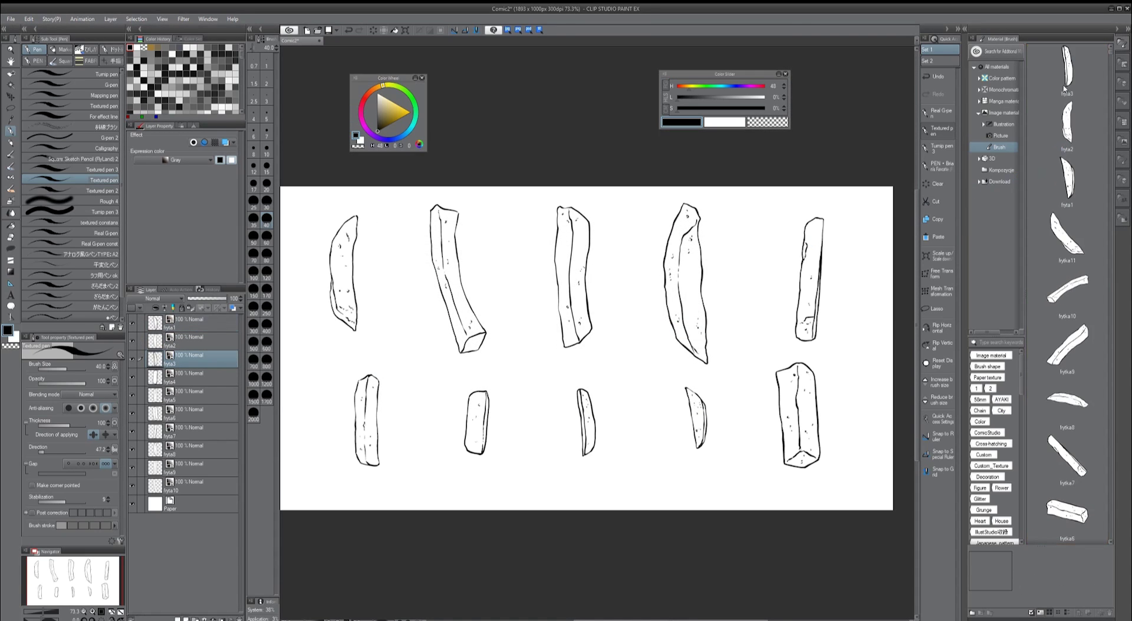
click(379, 377)
click(737, 236)
drag(203, 378, 1053, 165)
click(379, 378)
click(737, 237)
click(379, 377)
click(738, 237)
Register fryta6, fryta7 and fryta8 as materials in the Brush folder, each marked for use as brush tip shape.
drag(185, 412, 1054, 136)
click(394, 375)
click(737, 235)
mouse_move(204, 429)
mouse_down()
mouse_move(229, 319)
mouse_move(1038, 106)
mouse_up()
click(379, 375)
click(738, 235)
drag(213, 445, 1054, 142)
click(379, 375)
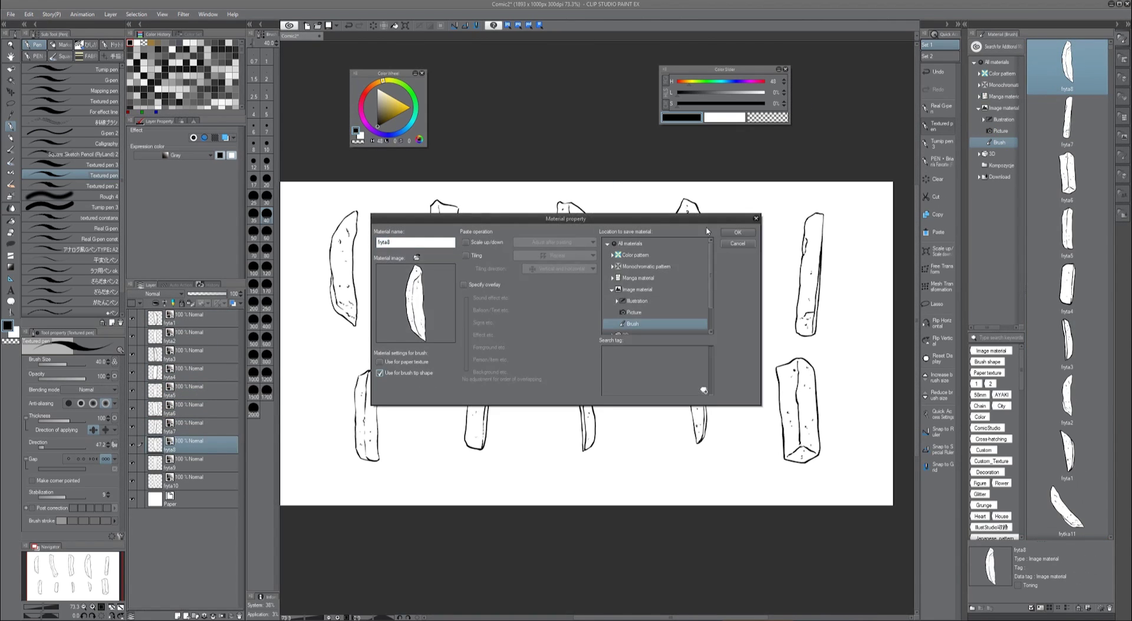
click(737, 235)
Register the last two layers, fryta9 and fryta10, as image materials usable as brush tip shapes.
drag(206, 463, 1054, 142)
double_click(1066, 66)
click(379, 375)
click(737, 234)
drag(195, 481, 1053, 177)
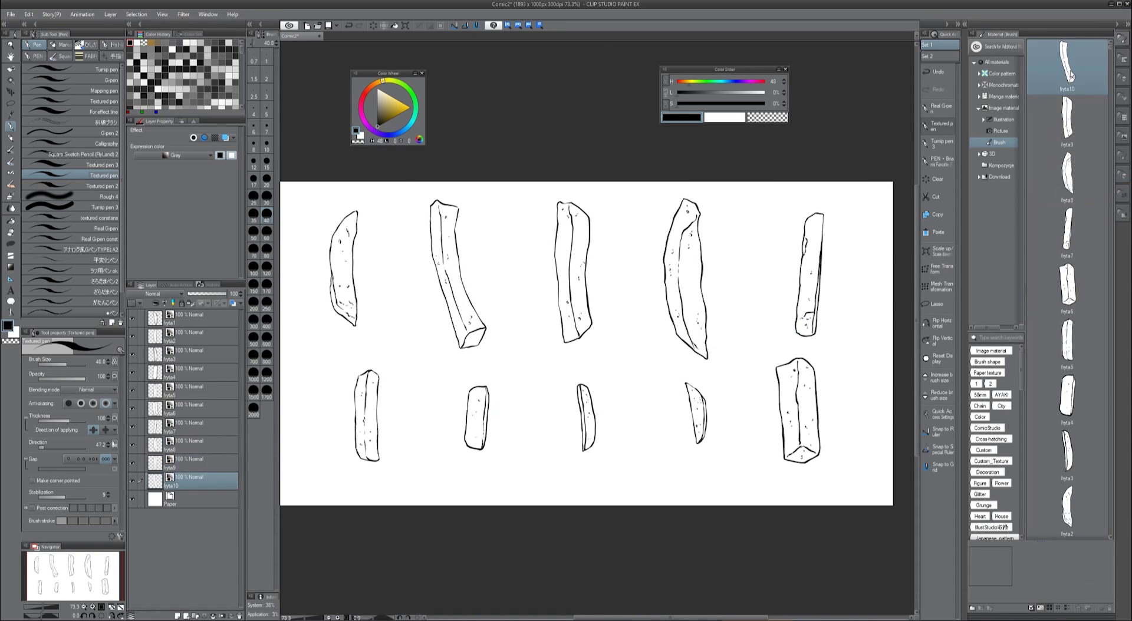
click(380, 373)
click(737, 233)
Hide all the fryta layers, add a new raster layer above fryta10 and collapse the material library.
drag(134, 468, 132, 445)
key(ctrl+shift+n)
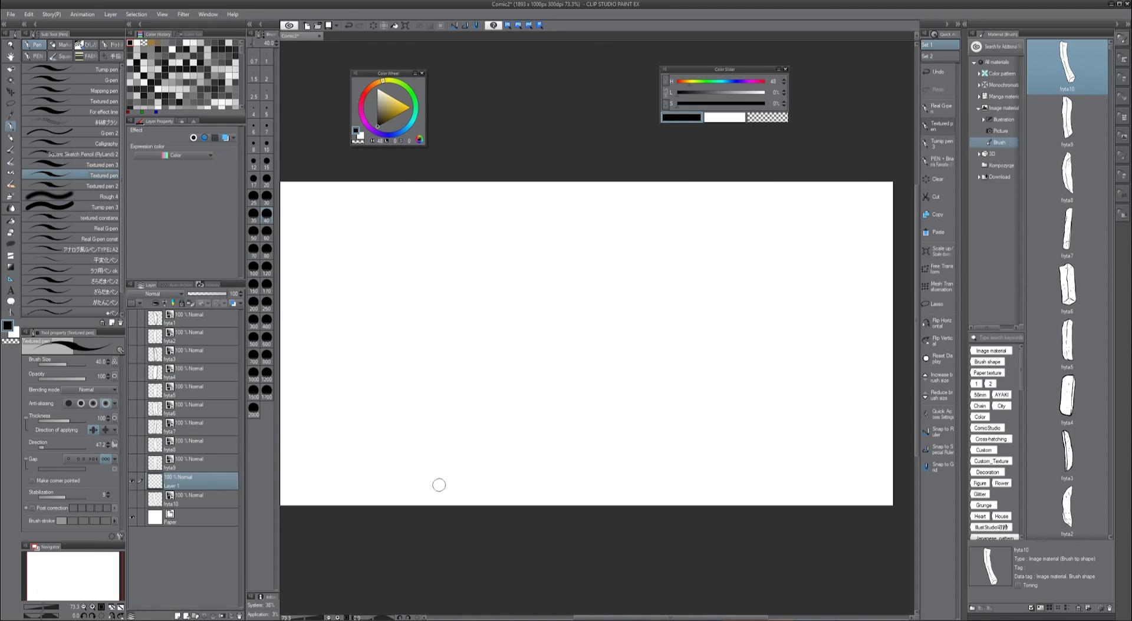
click(1127, 30)
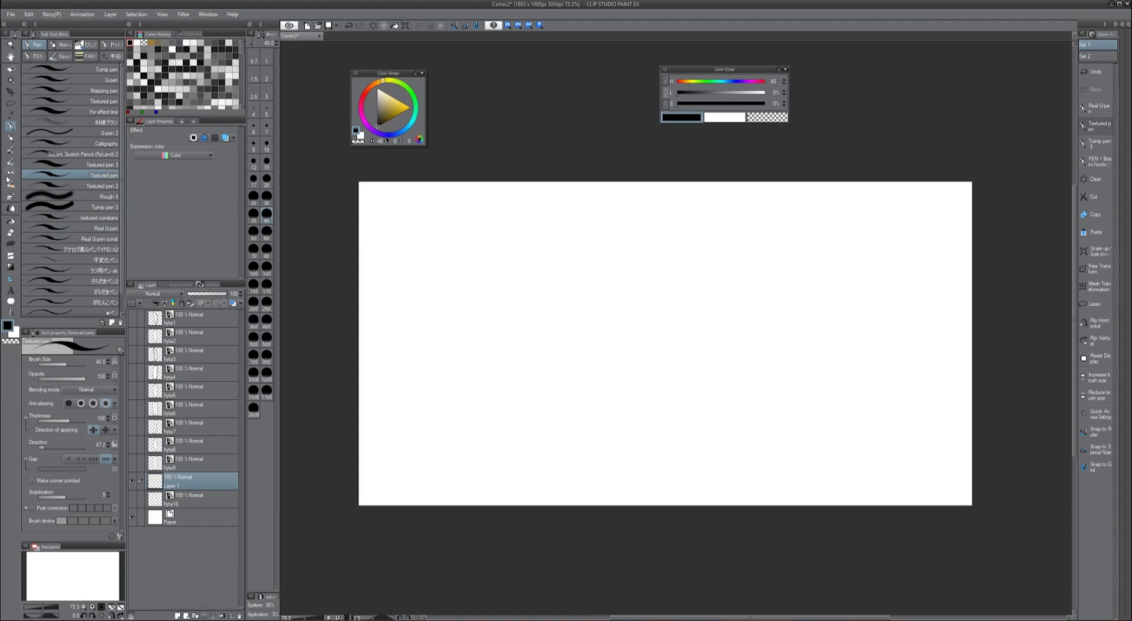
Duplicate the Bloodstain decoration brush as a new sub tool named frenchfries.
click(10, 173)
drag(88, 186, 113, 323)
text(frenchfries)
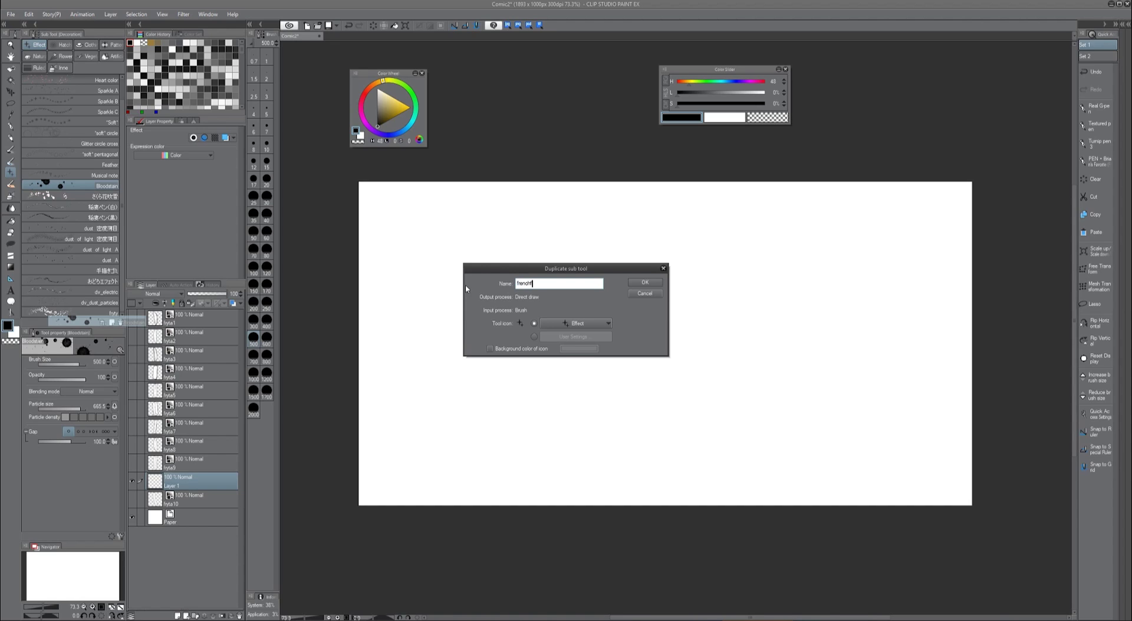
click(654, 281)
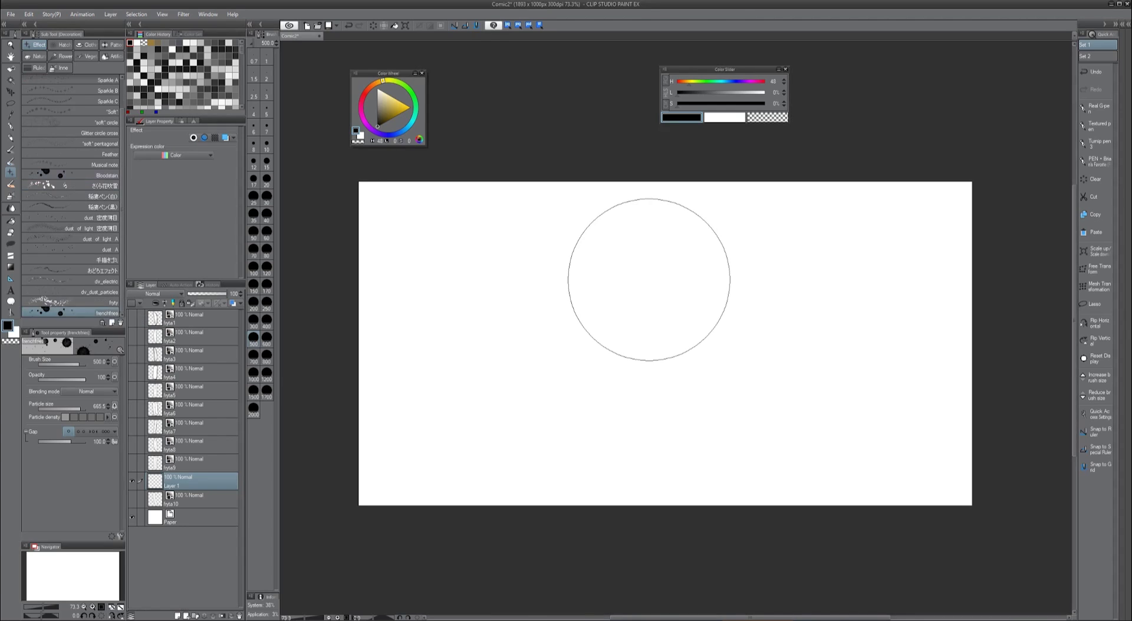
Delete the blood splatter tip shape from the frenchfries brush's detailed brush tip settings.
click(121, 536)
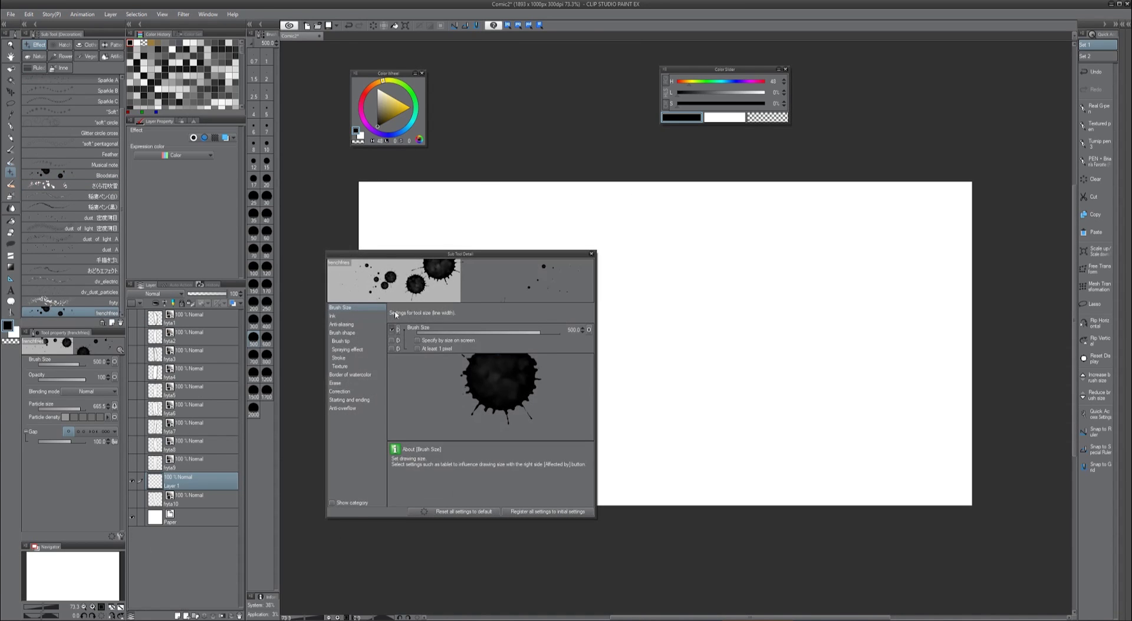
click(342, 340)
click(418, 356)
click(587, 361)
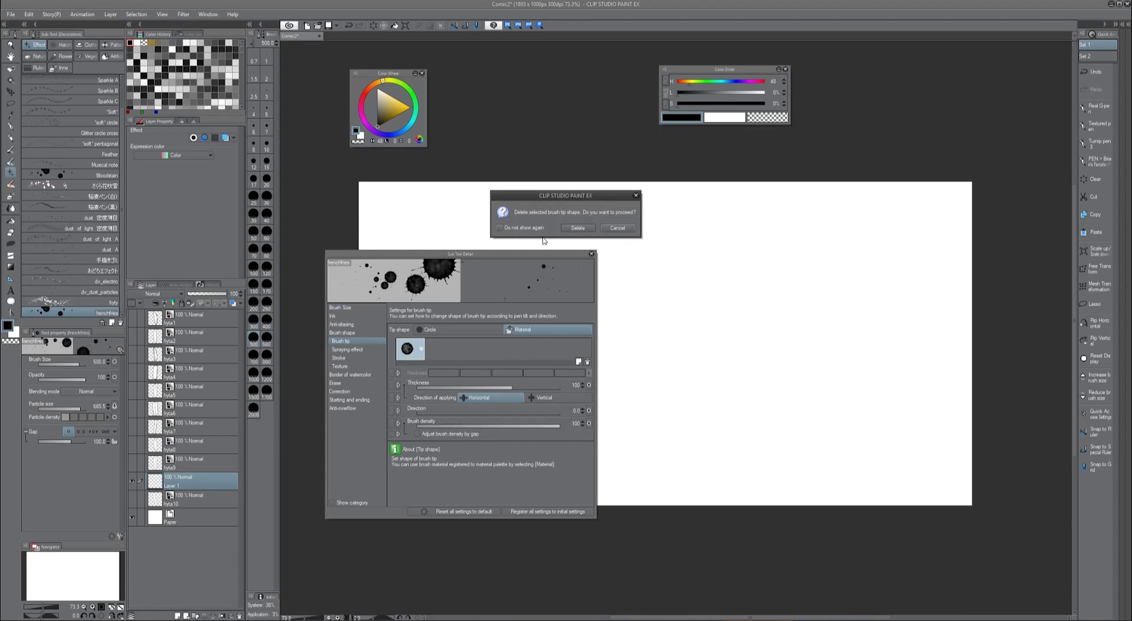
click(573, 229)
Search the brush tip shapes for fryta and add fryta1 through fryta10 as tips of the brush.
click(578, 362)
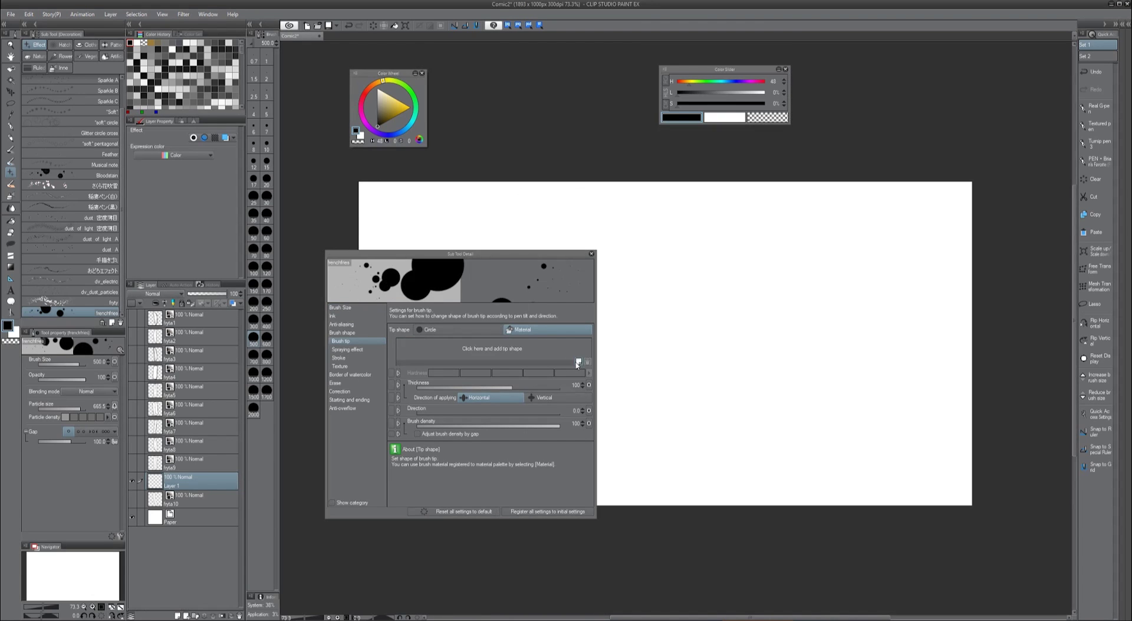
click(446, 354)
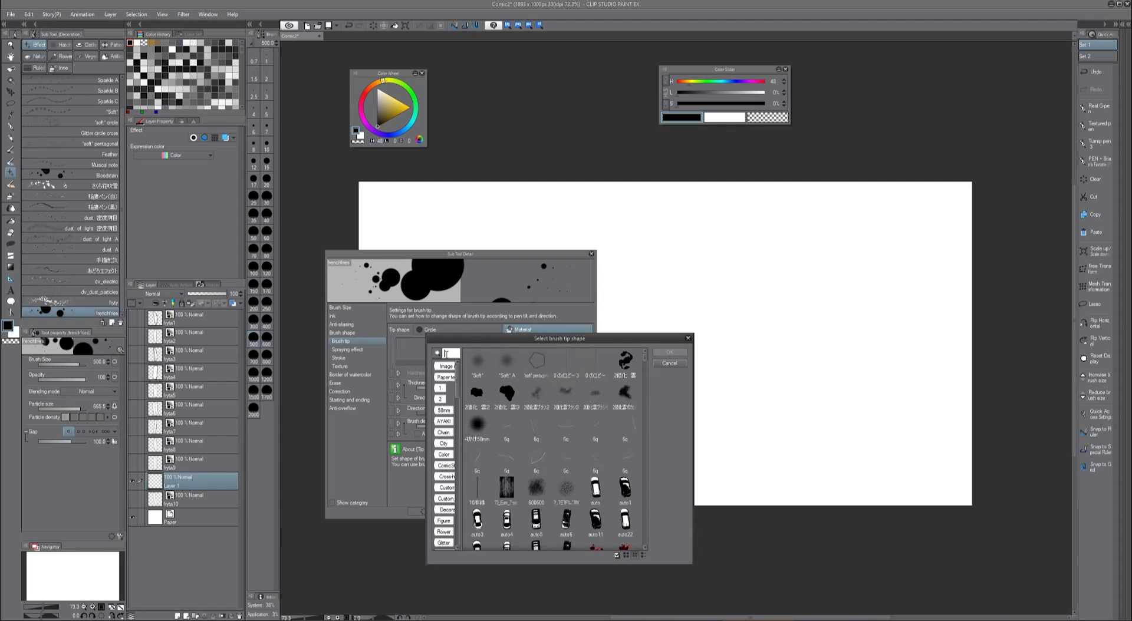
text(fryt)
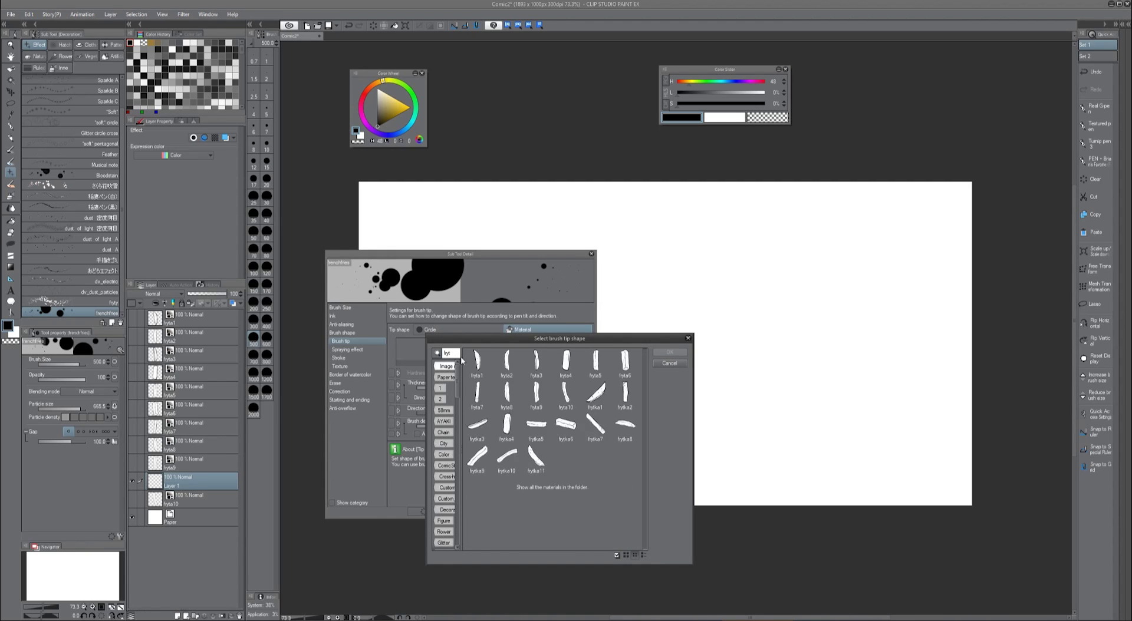
text(a)
click(478, 362)
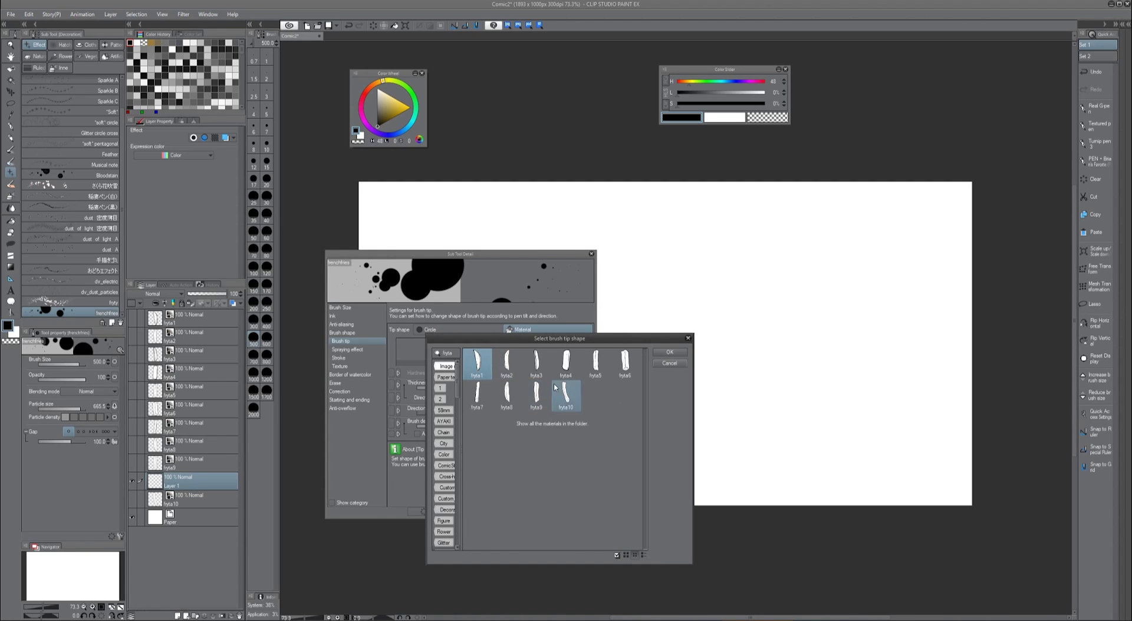
shift+click(556, 388)
click(670, 353)
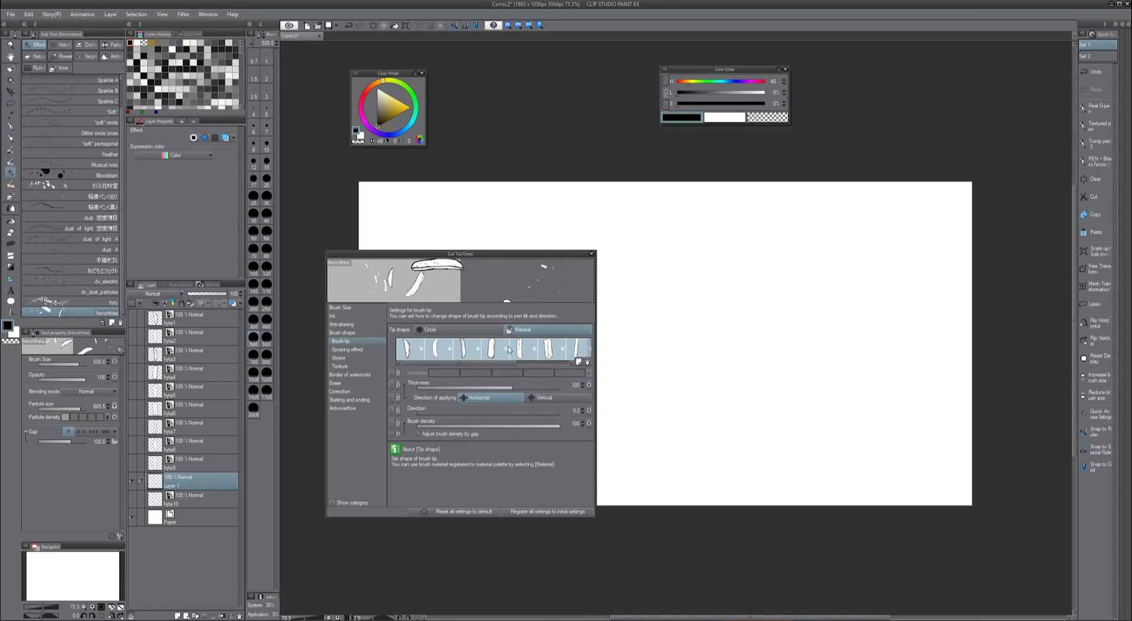
Move the brush detail settings aside, paint a test stroke with the fry tips and undo it.
mouse_move(500, 260)
mouse_down()
mouse_move(670, 280)
mouse_move(885, 280)
mouse_up()
mouse_move(591, 293)
mouse_down()
mouse_move(578, 352)
mouse_move(523, 299)
mouse_move(583, 285)
mouse_move(584, 340)
mouse_move(541, 342)
mouse_up()
key(ctrl+z)
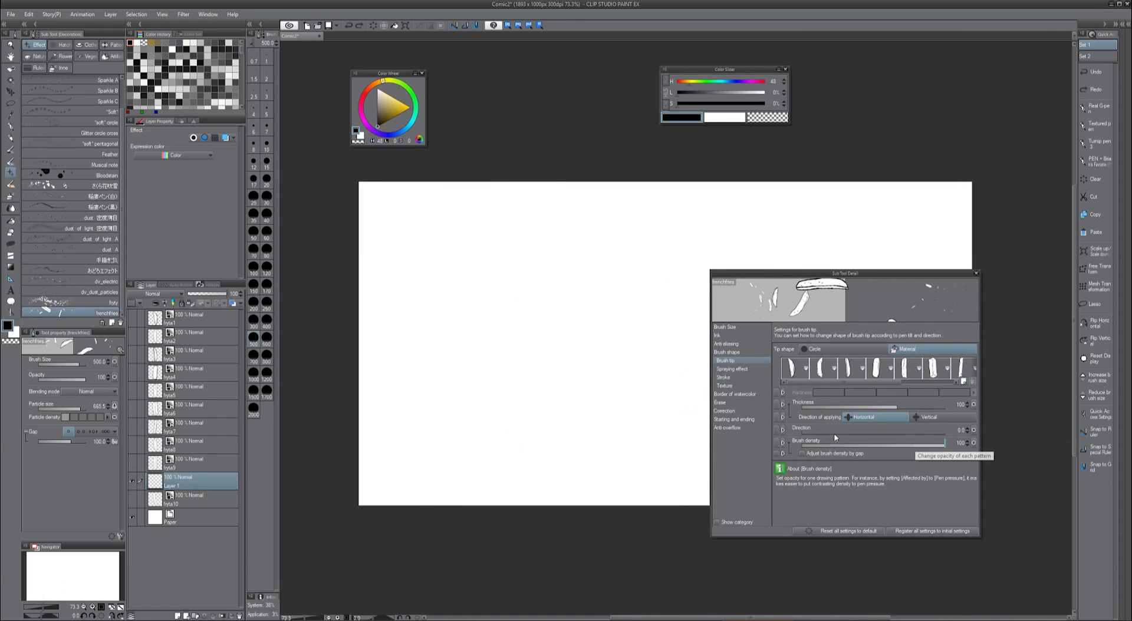
Set the spraying effect's particle size to 92.1 and paint a test stroke on the canvas.
click(731, 379)
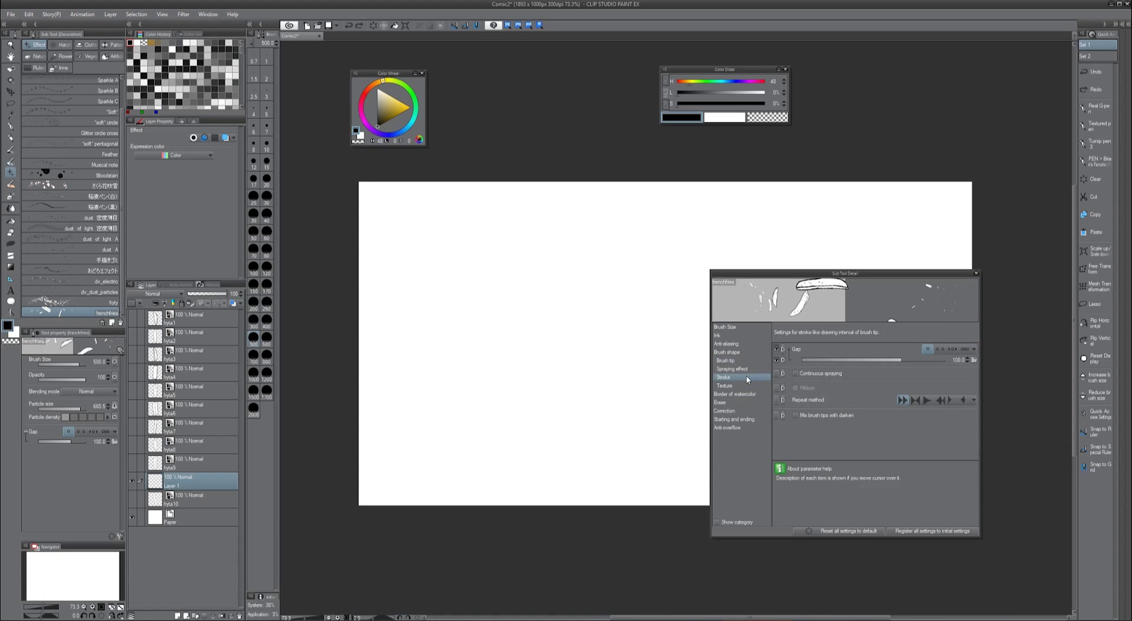
click(743, 369)
drag(932, 363, 900, 363)
mouse_move(529, 299)
mouse_down()
mouse_move(559, 308)
mouse_move(481, 327)
mouse_up()
Try a stroke with the spraying effect turned off, turn the effect back on and clear the layer.
click(795, 349)
mouse_move(432, 253)
mouse_down()
mouse_move(662, 245)
mouse_move(654, 330)
mouse_move(670, 417)
mouse_up()
click(795, 348)
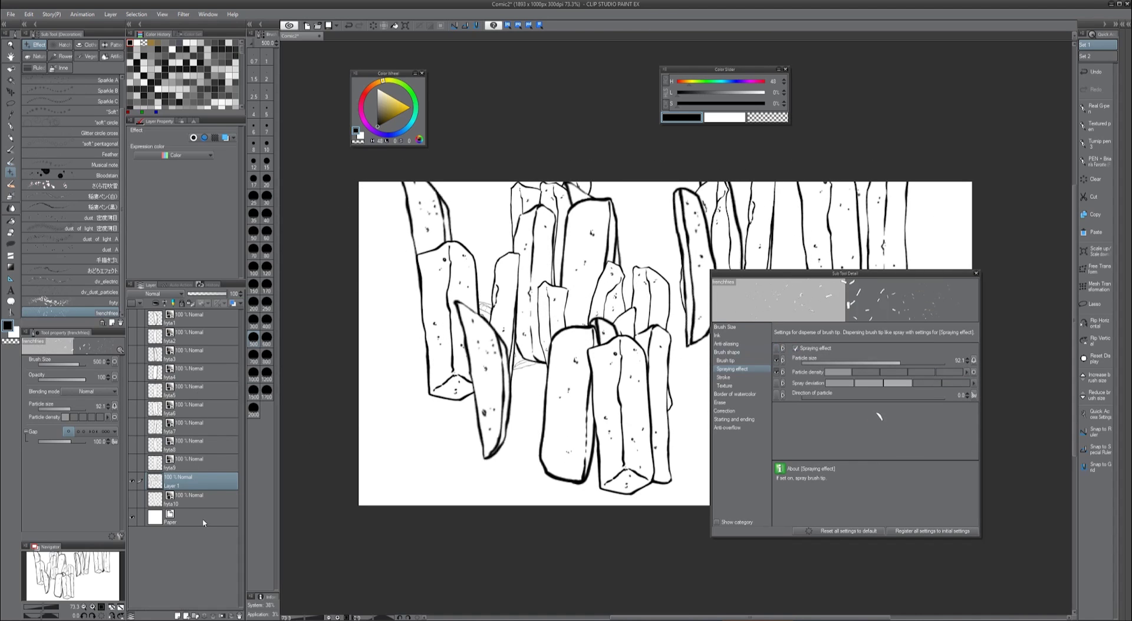
key(Delete)
Test the spray with minimum spray deviation at high and lowest particle density, clearing the test strokes.
mouse_move(609, 324)
mouse_down()
mouse_move(542, 304)
mouse_move(518, 324)
mouse_move(577, 381)
mouse_move(548, 348)
mouse_up()
click(921, 372)
click(840, 384)
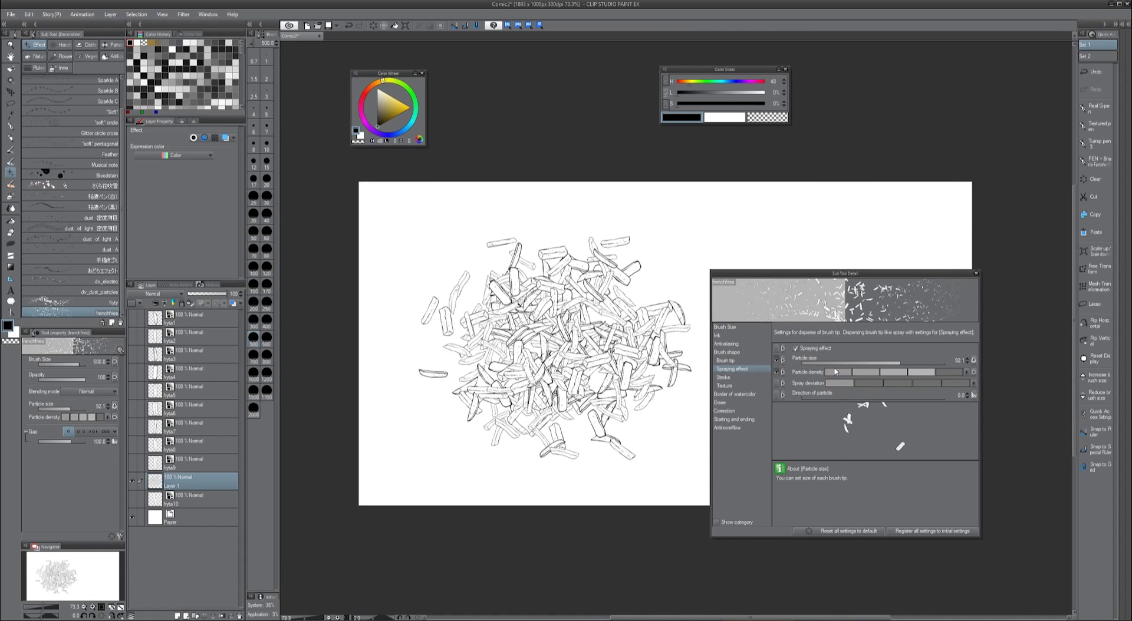
click(836, 371)
key(Delete)
drag(529, 268, 837, 233)
key(Delete)
Set particle density and spray deviation to their maximum levels, then paint and clear a test stroke.
click(950, 372)
click(958, 383)
mouse_move(530, 295)
mouse_down()
mouse_move(531, 328)
mouse_move(548, 330)
mouse_up()
key(Delete)
Compare test strokes with the Random particle direction turned off and on again, clearing the layer after each.
click(973, 395)
click(974, 454)
mouse_move(467, 296)
mouse_down()
mouse_move(627, 313)
mouse_move(911, 300)
mouse_up()
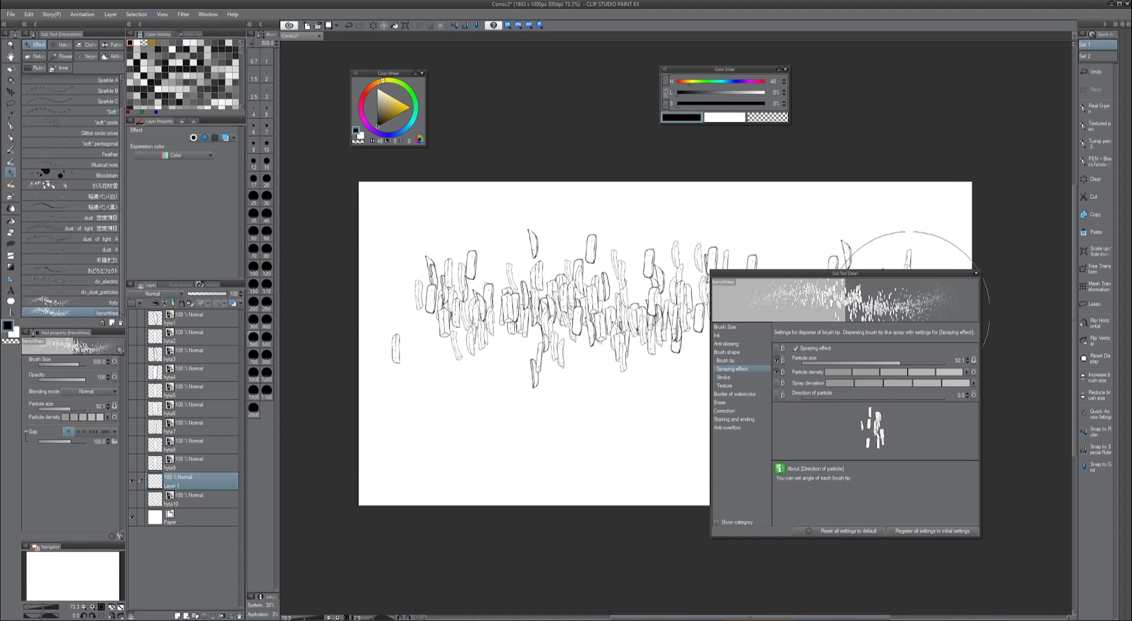
key(Delete)
click(973, 395)
click(973, 454)
drag(575, 296, 566, 354)
key(Delete)
Try a Random degree of effect of 13 for the particle direction, then paint and clear a test pile of fries.
click(973, 395)
click(1047, 455)
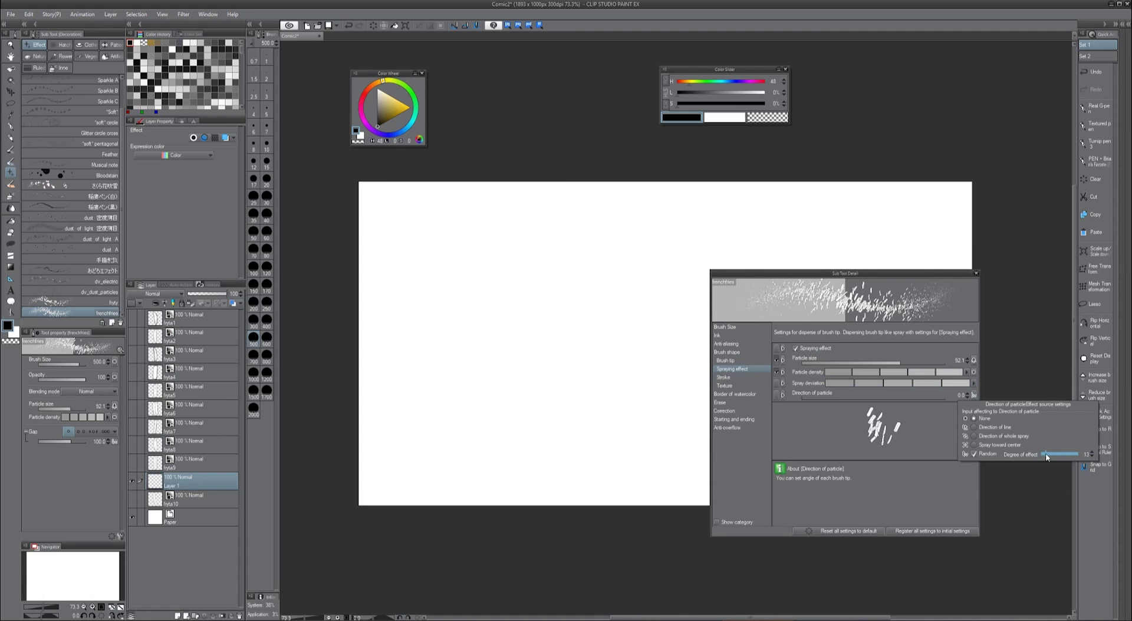
mouse_move(631, 328)
mouse_down()
mouse_move(522, 330)
mouse_move(637, 310)
mouse_move(631, 335)
mouse_move(593, 287)
mouse_move(537, 312)
mouse_move(609, 389)
mouse_up()
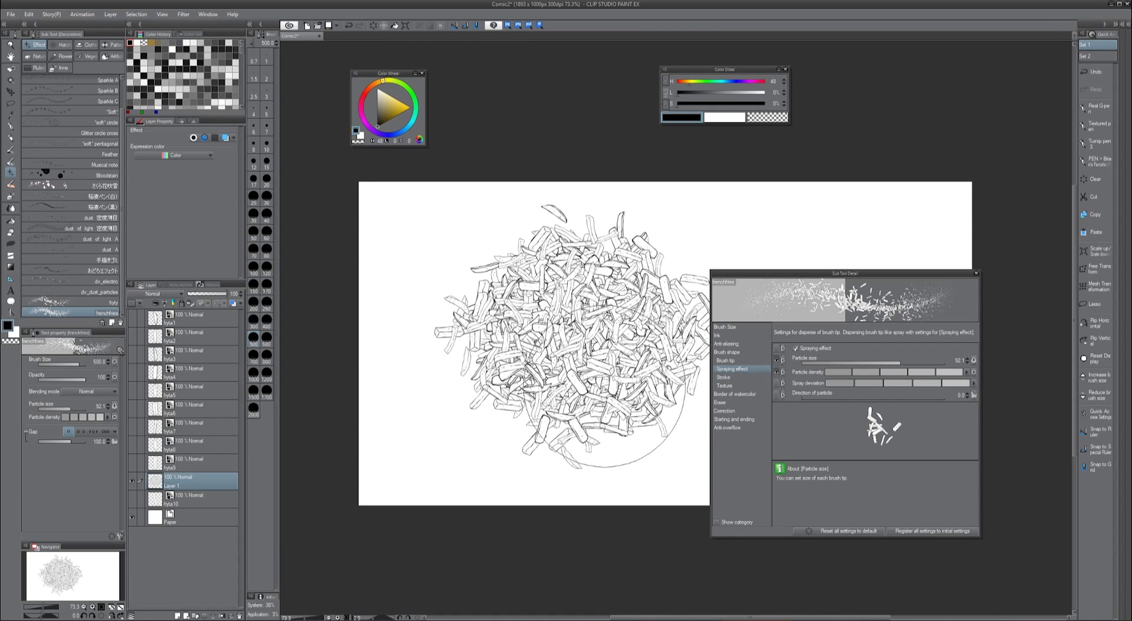
key(Delete)
Set the sub color to pale yellow and paint a test pile of fries with the main color active.
mouse_move(690, 92)
mouse_down()
mouse_move(719, 104)
mouse_move(723, 81)
mouse_up()
click(723, 118)
click(728, 92)
click(722, 104)
click(682, 118)
mouse_move(605, 239)
mouse_down()
mouse_move(613, 361)
mouse_move(548, 330)
mouse_up()
Change the main color to a golden brown with hue 48, then paint a test stroke and clear the layer.
click(690, 82)
click(753, 92)
click(681, 118)
mouse_move(502, 277)
mouse_down()
mouse_move(574, 289)
mouse_move(867, 236)
mouse_up()
key(Delete)
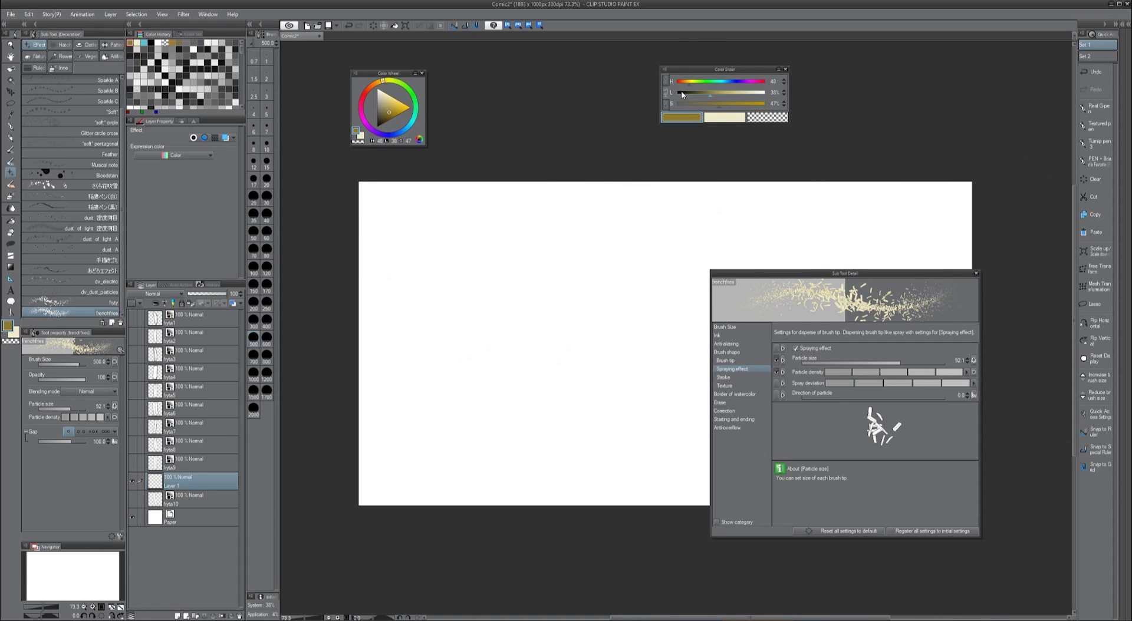
Darken the main color to black and paint two wide test strokes with yellow-filled fries, clearing each.
mouse_move(458, 255)
mouse_down()
mouse_move(771, 190)
mouse_move(843, 236)
mouse_up()
key(Delete)
mouse_move(436, 248)
mouse_down()
mouse_move(760, 204)
mouse_move(926, 204)
mouse_up()
key(Delete)
Change the sub color to near-white, paint test strokes across the canvas and clear the layer.
click(724, 117)
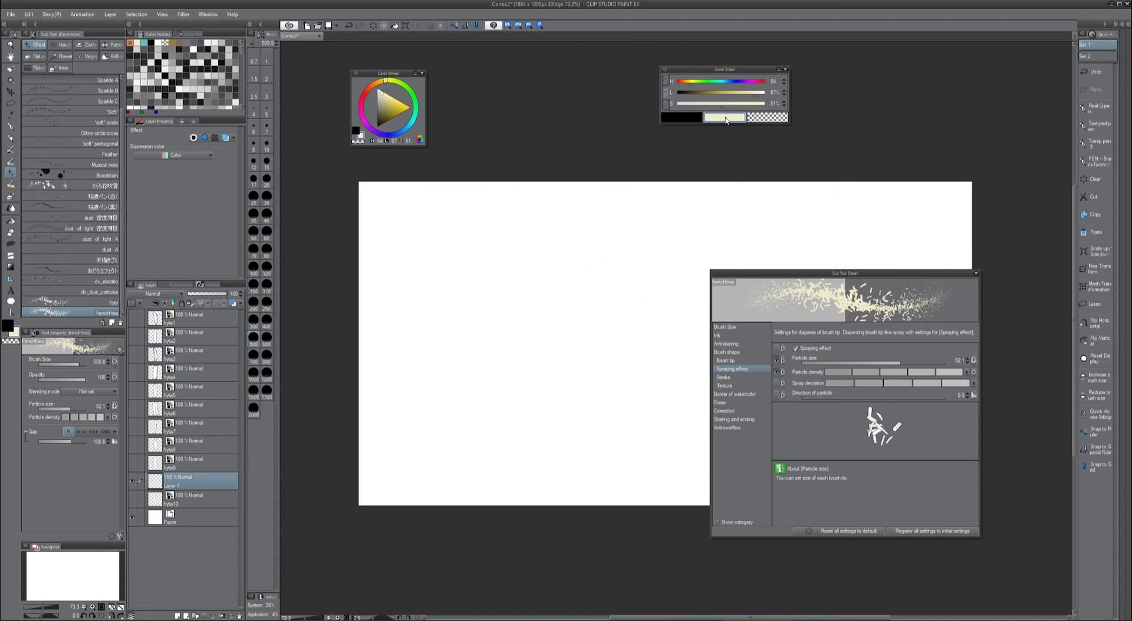
mouse_move(448, 236)
mouse_down()
mouse_move(526, 250)
mouse_move(761, 212)
mouse_up()
click(681, 117)
mouse_move(401, 294)
mouse_down()
mouse_move(445, 331)
mouse_move(908, 316)
mouse_up()
key(Delete)
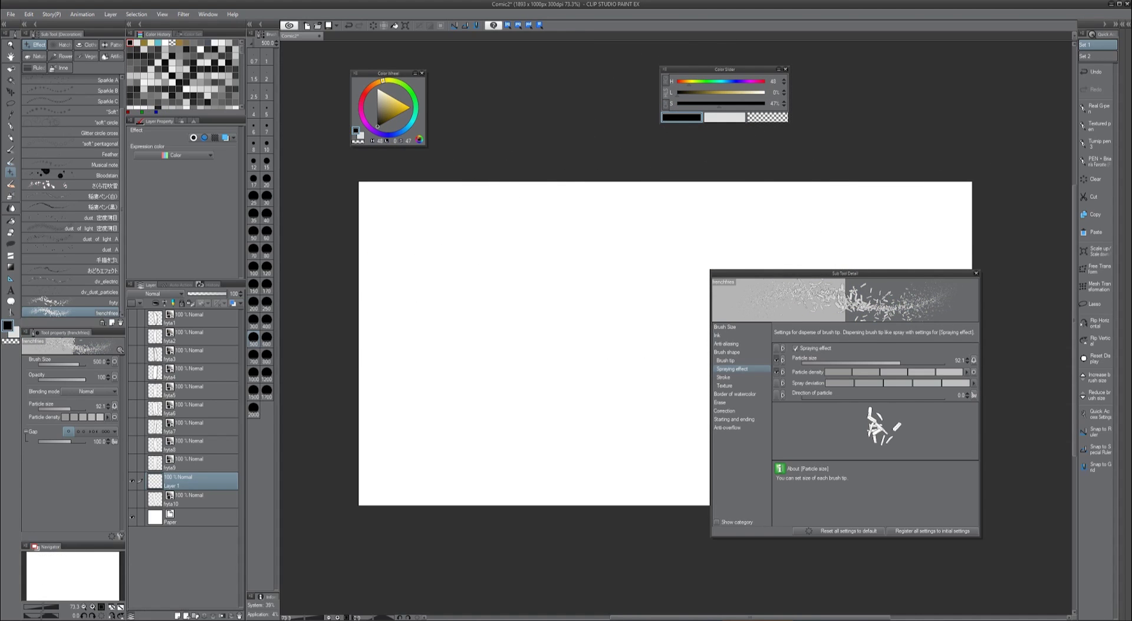